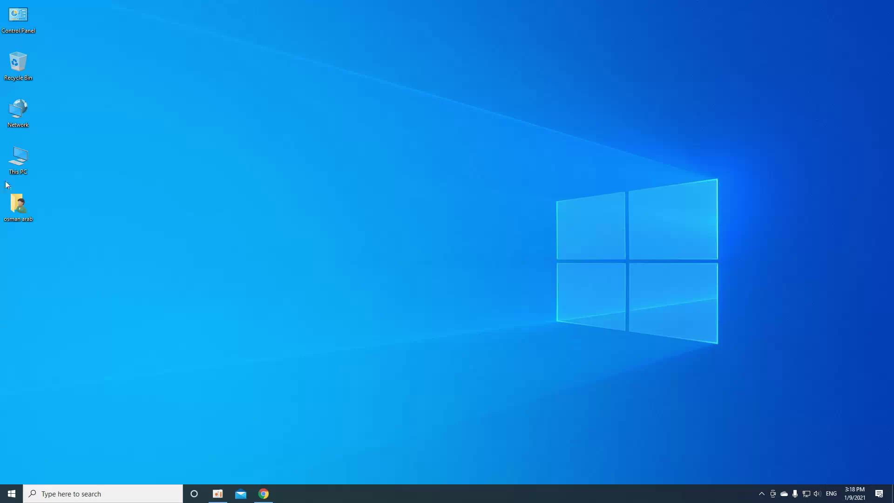
left_click_drag(284, 179, 404, 269)
left_click_drag(298, 179, 385, 274)
left_click_drag(440, 317, 376, 298)
left_click_drag(379, 159, 264, 271)
Open Task Manager in its detailed view and show the list of startup apps.
right_click(462, 497)
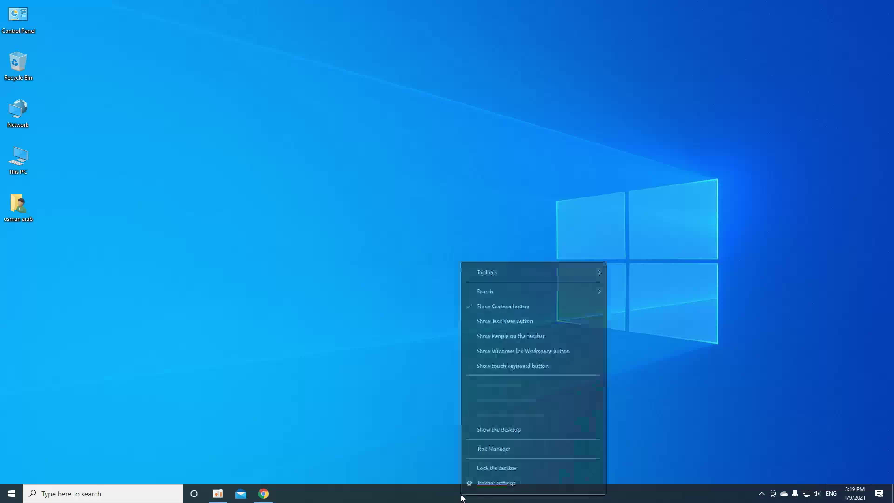
left_click(510, 449)
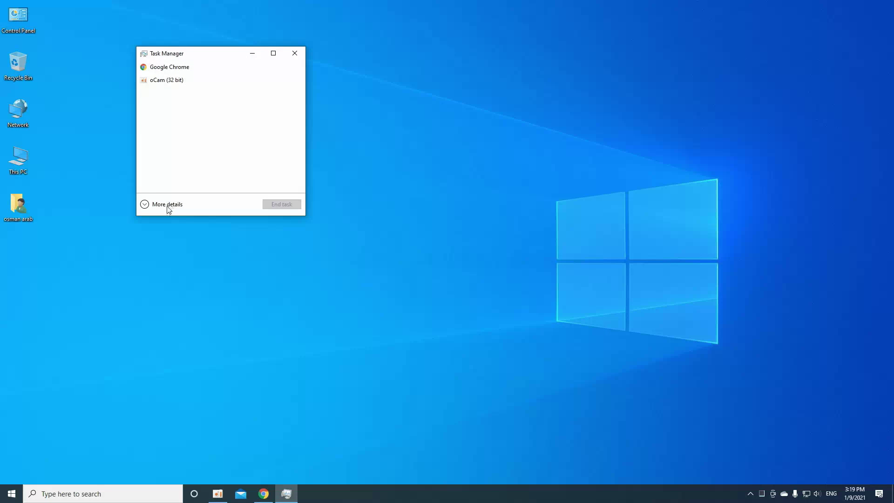
left_click(168, 207)
left_click_drag(260, 56, 347, 66)
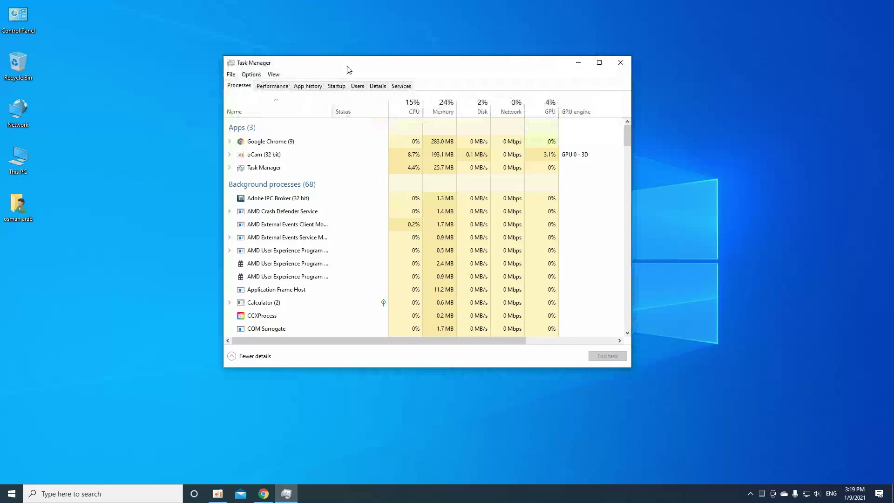
left_click(341, 91)
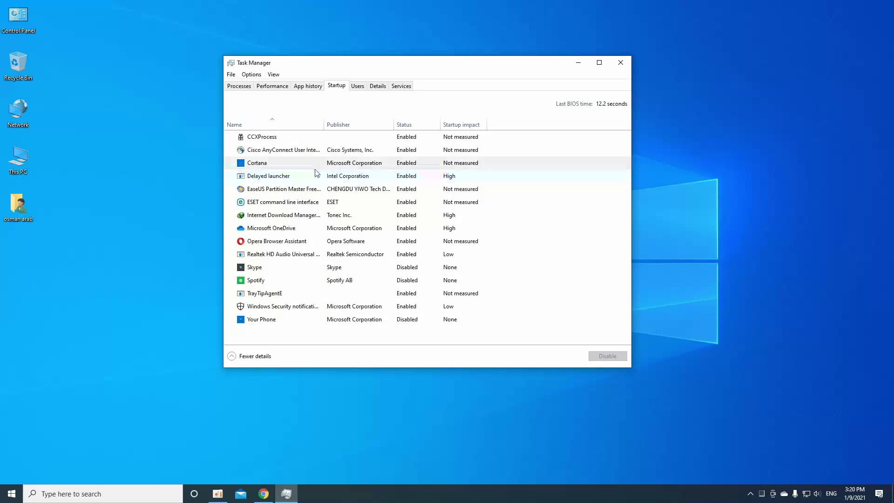
left_click_drag(391, 60, 373, 45)
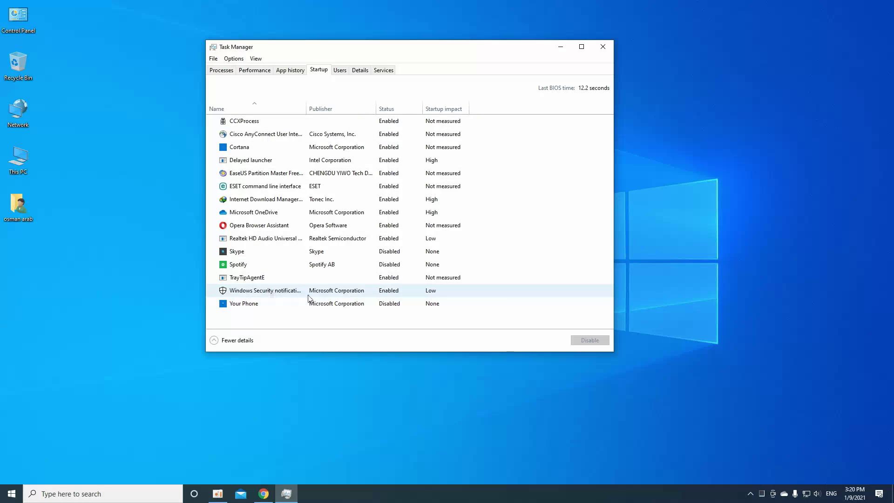
Disable the Windows Security notification entry from running at startup.
left_click(344, 294)
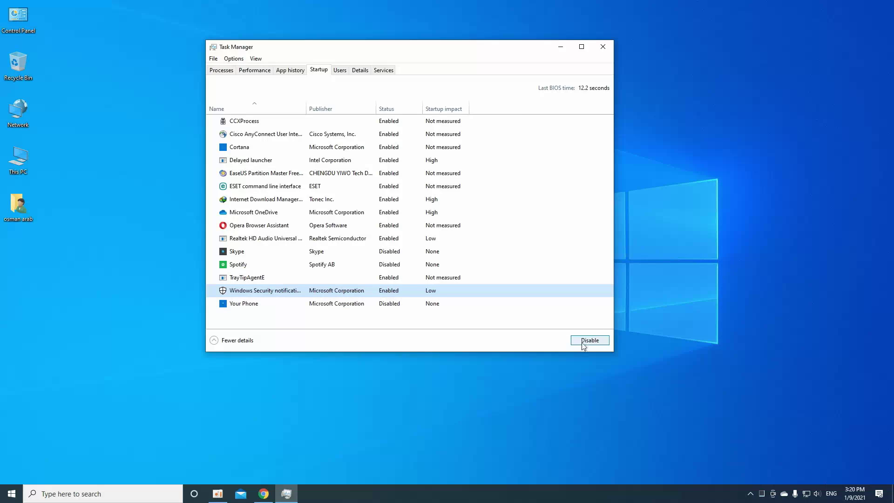
right_click(391, 291)
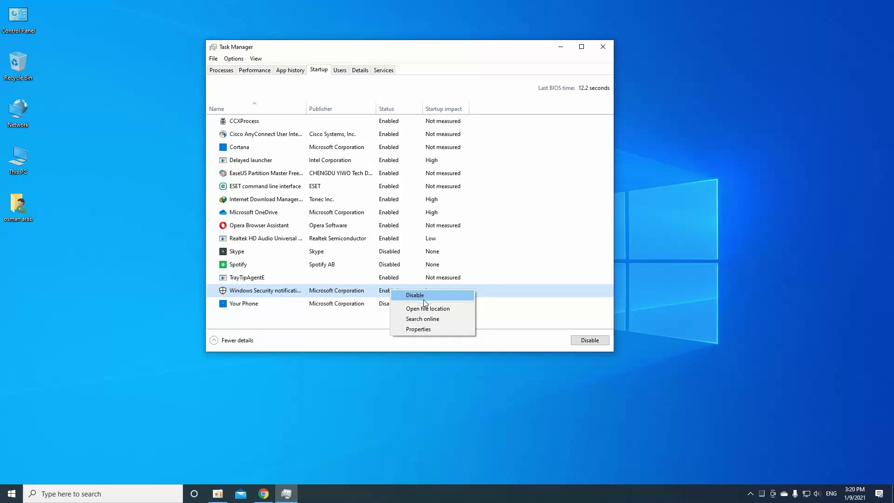
left_click(561, 328)
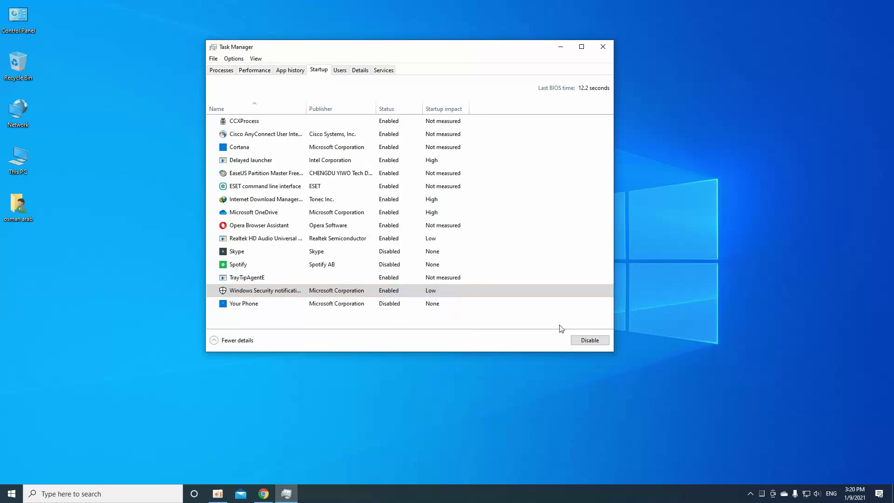
left_click(586, 341)
Check the ESET Internet Security protection status from the hidden notification icons and close its window.
left_click(762, 494)
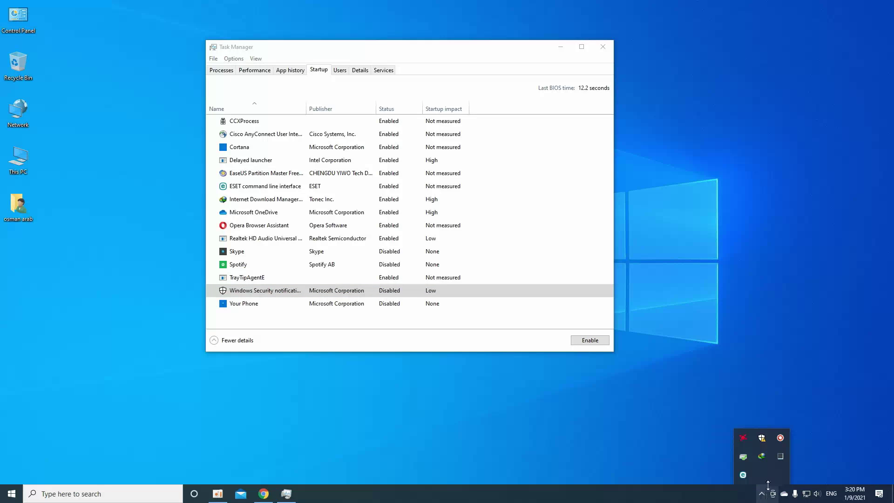
left_click(744, 476)
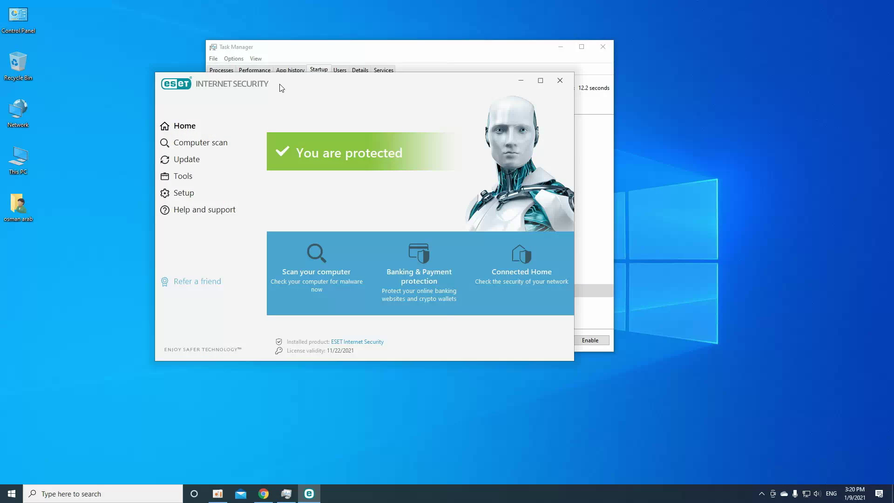
left_click_drag(280, 85, 345, 166)
left_click(609, 160)
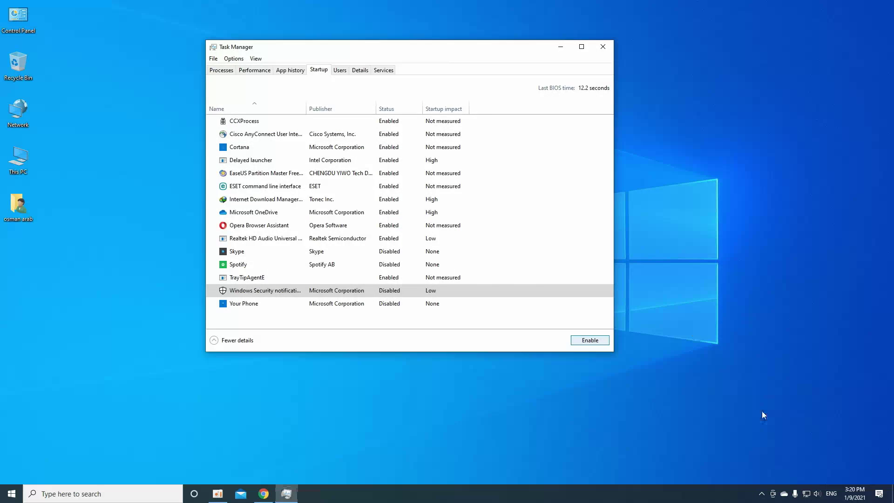
Review the available actions for the disabled Windows Security notification startup entry, and close Task Manager.
left_click(368, 212)
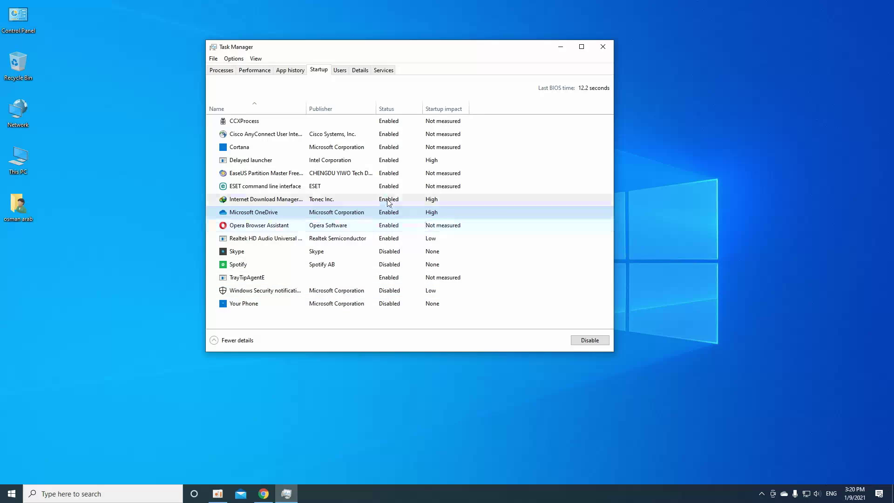
left_click(395, 292)
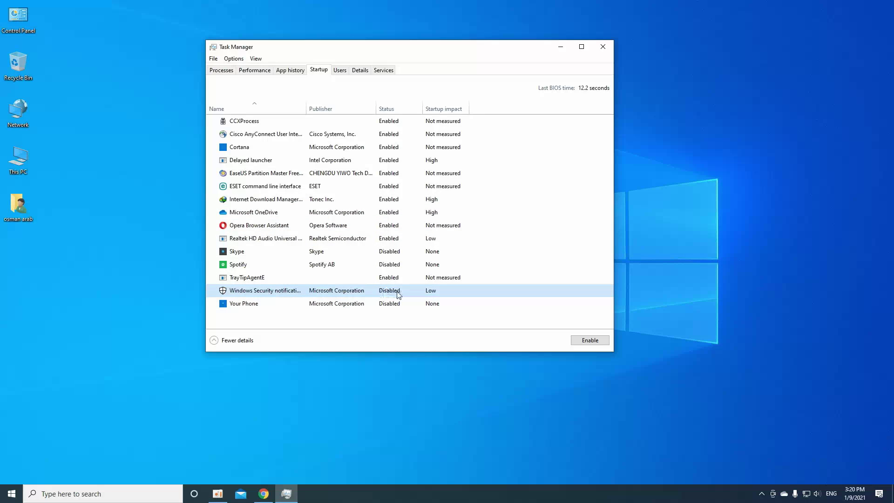
right_click(390, 291)
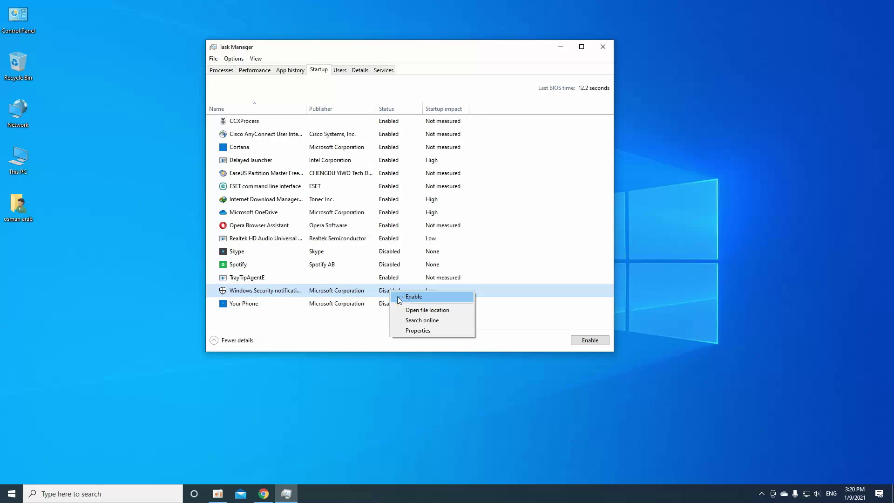
left_click(381, 321)
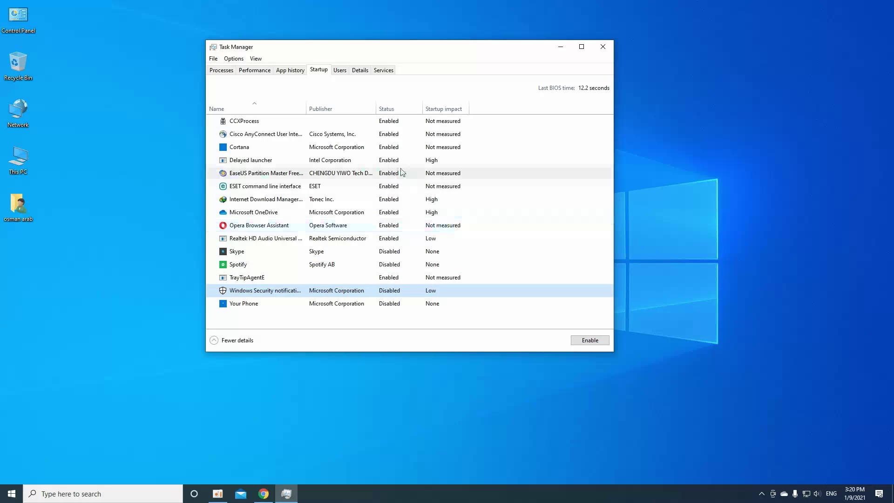
left_click_drag(365, 47, 349, 66)
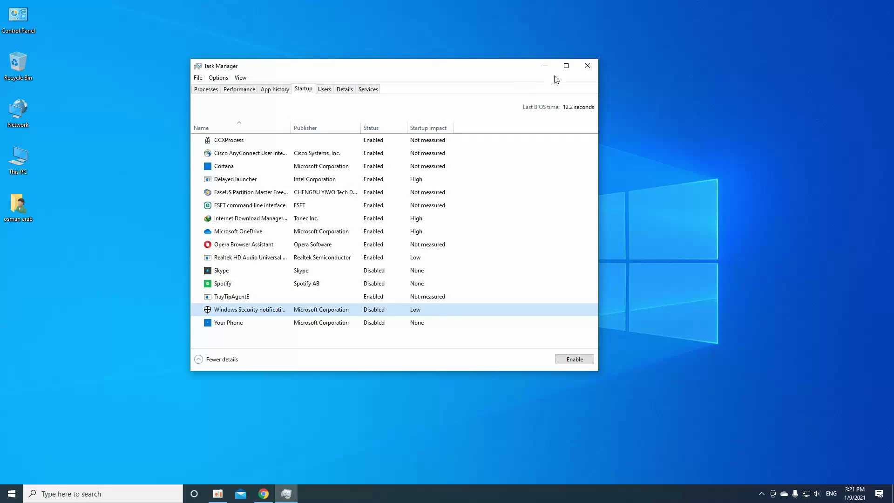
left_click(586, 68)
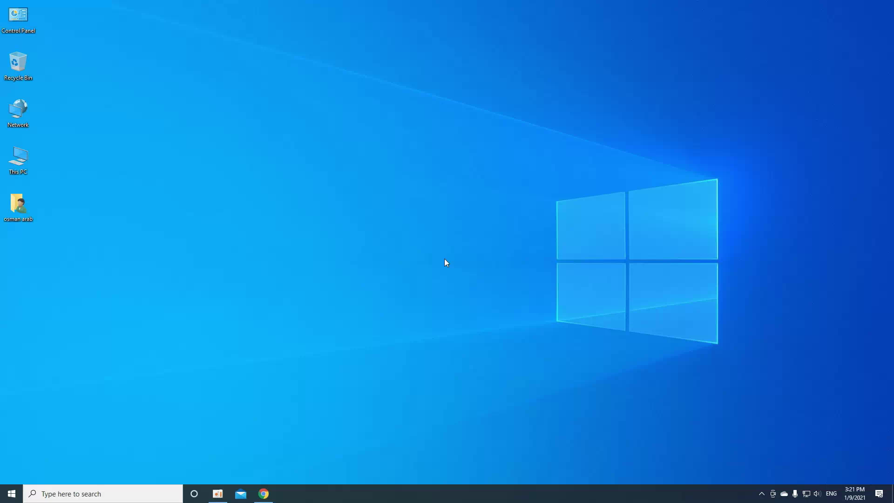
left_click_drag(437, 254, 451, 206)
left_click_drag(425, 174, 325, 243)
left_click_drag(337, 276, 161, 312)
left_click(100, 493)
left_click(552, 145)
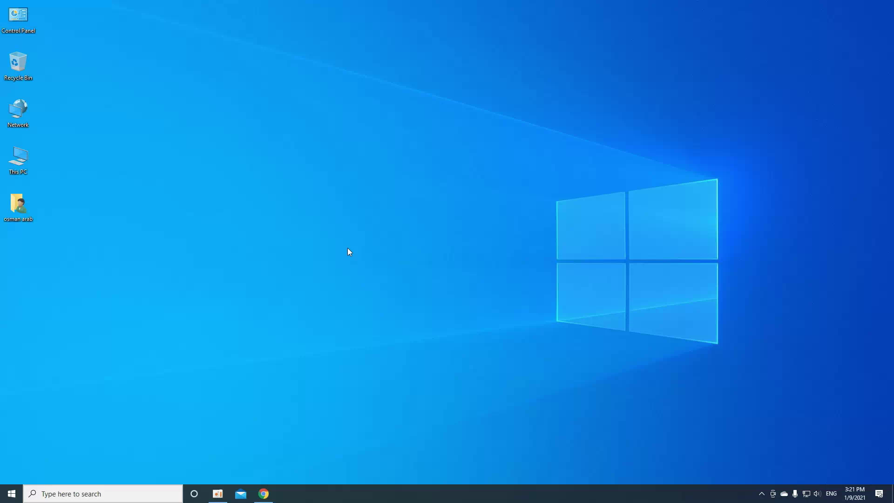
Find Run through Windows search and open its dialog in the middle of the desktop.
key("super+r")
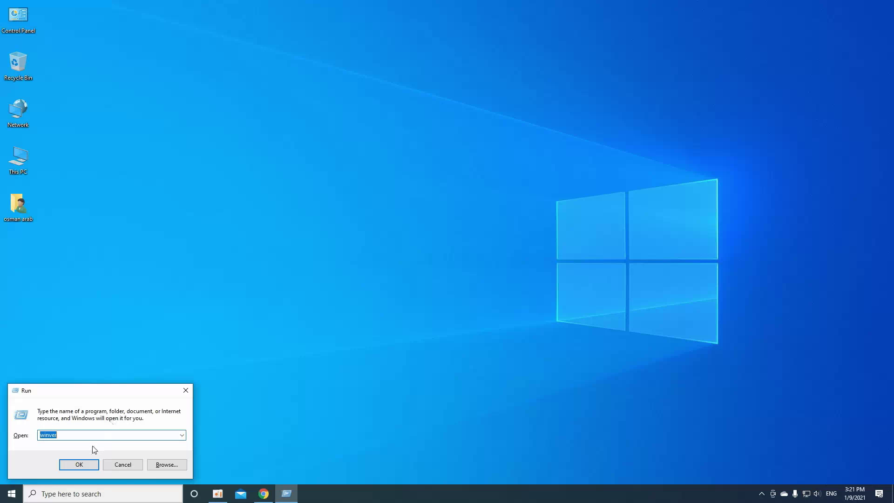
left_click(186, 391)
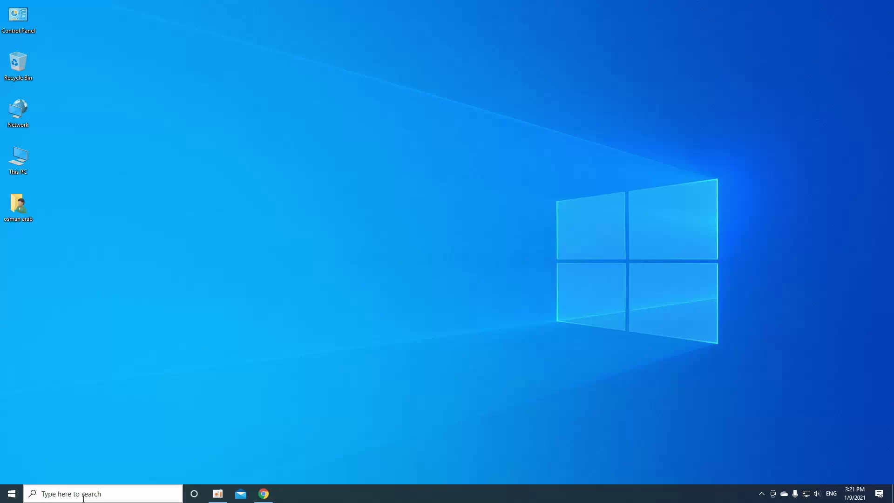
left_click(81, 492)
type("run")
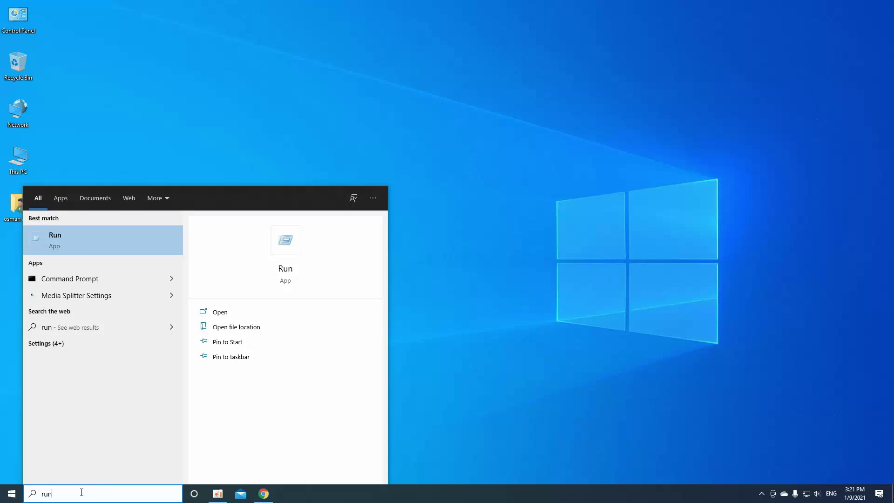
left_click(61, 240)
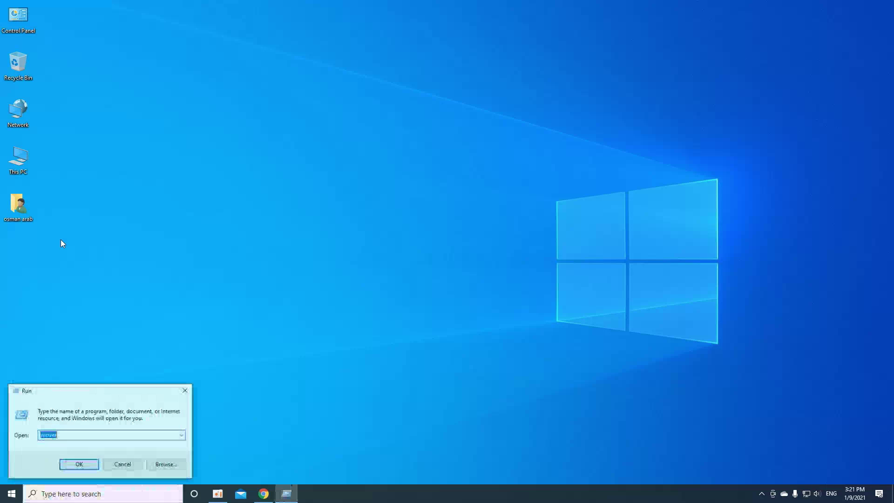
left_click_drag(107, 389, 341, 229)
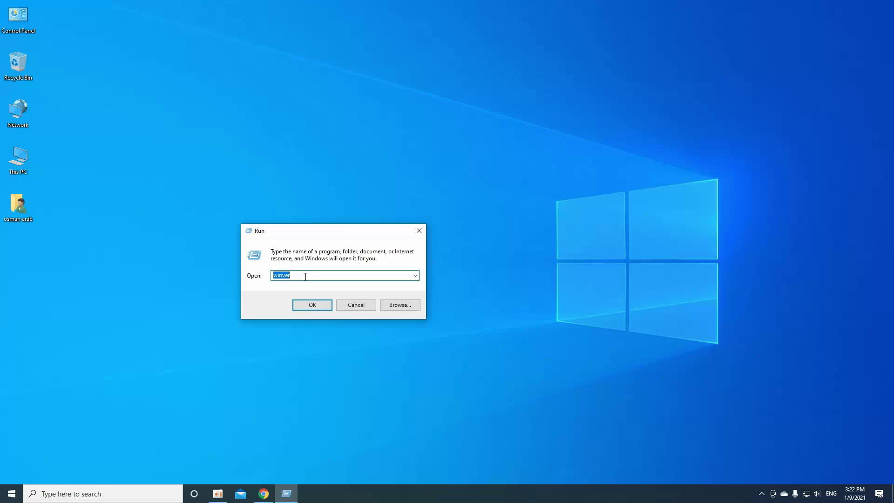
Run temp to open the Windows Temp folder and grant permanent access to it.
type("tamp")
key("Return")
key("Return")
type("temp")
key("Return")
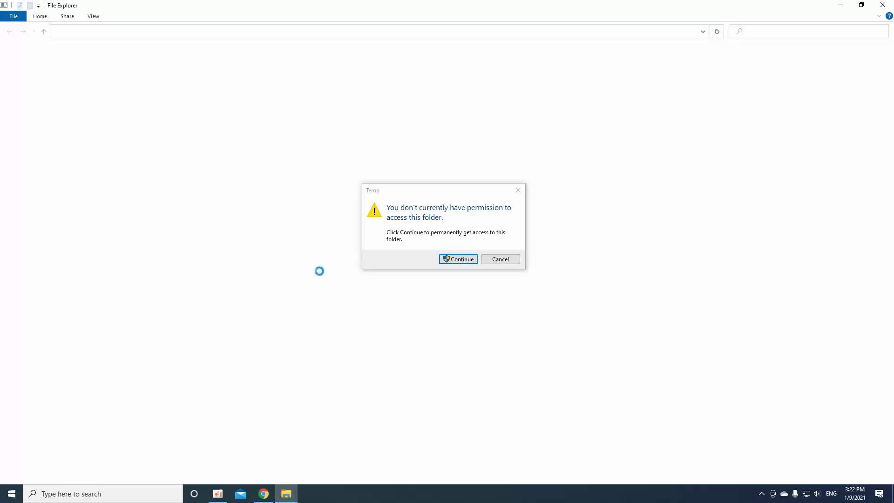
left_click(463, 260)
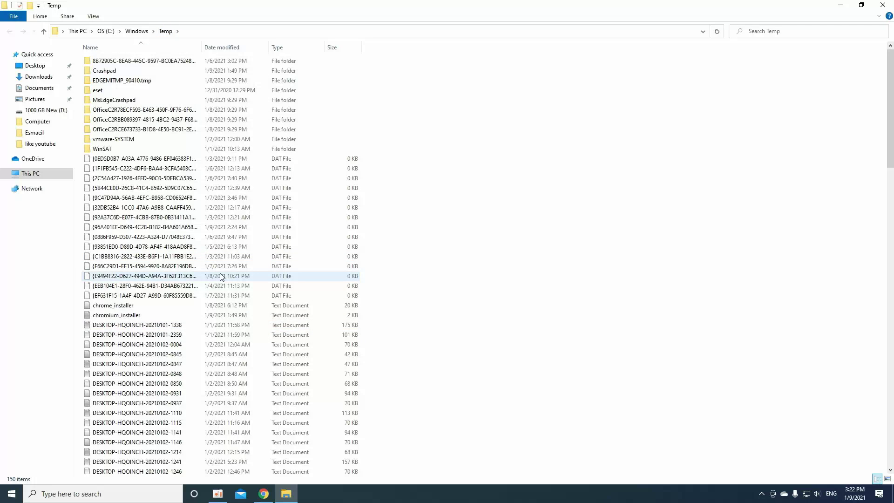
Select all items in the Temp folder and check their combined size in the properties.
key("ctrl+a")
right_click(162, 220)
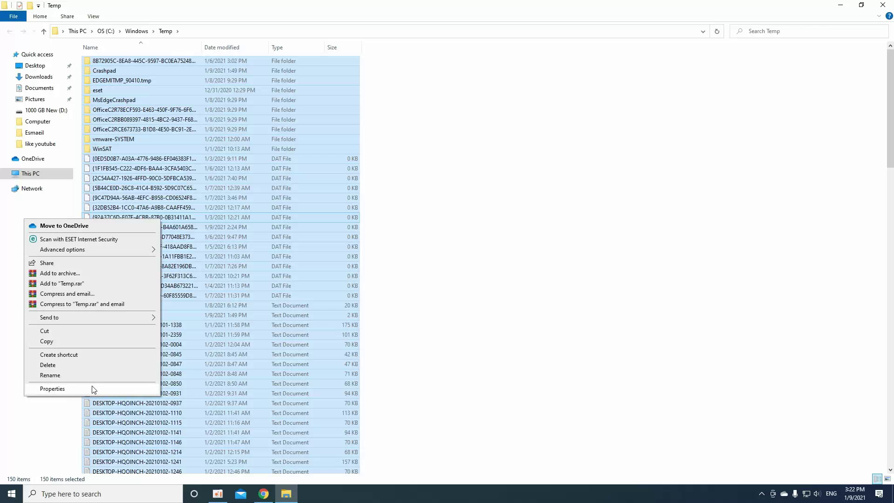
left_click(52, 389)
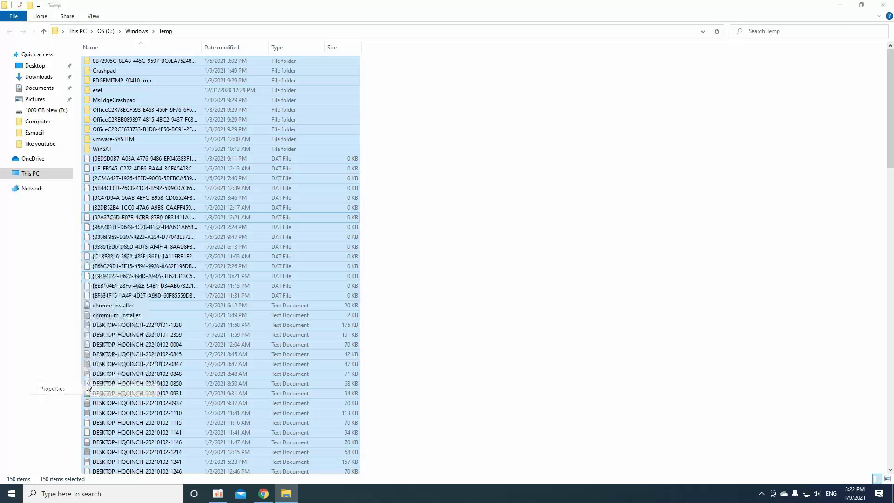
left_click_drag(289, 201, 421, 134)
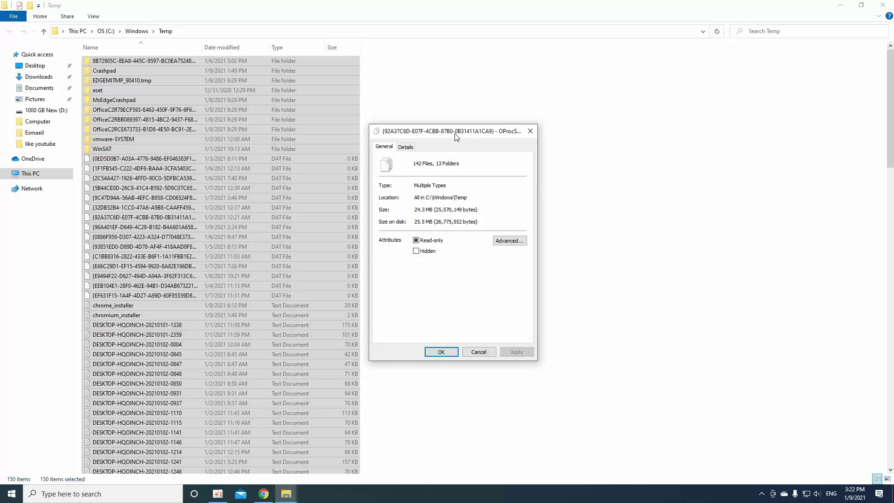
left_click_drag(456, 137, 463, 139)
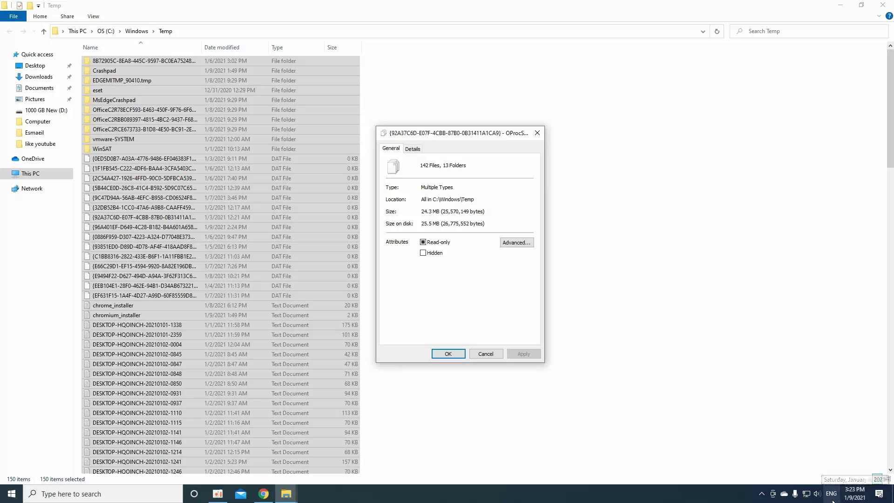
left_click_drag(454, 138, 439, 138)
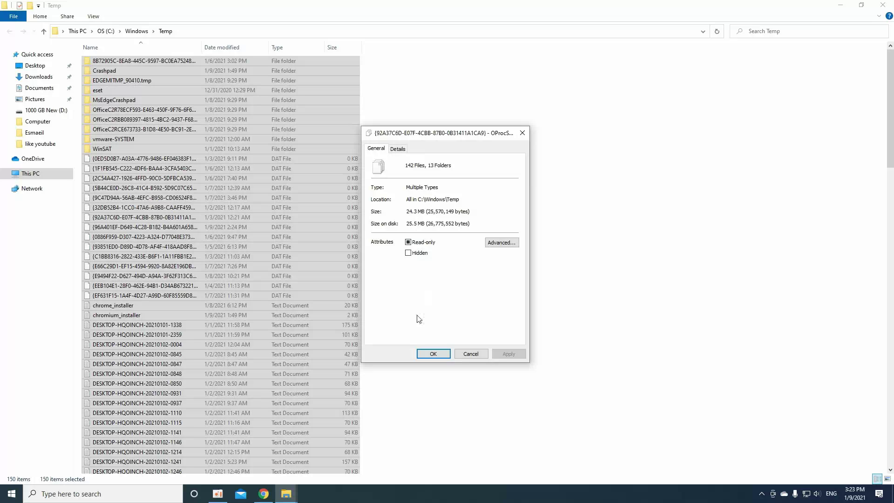
left_click(439, 354)
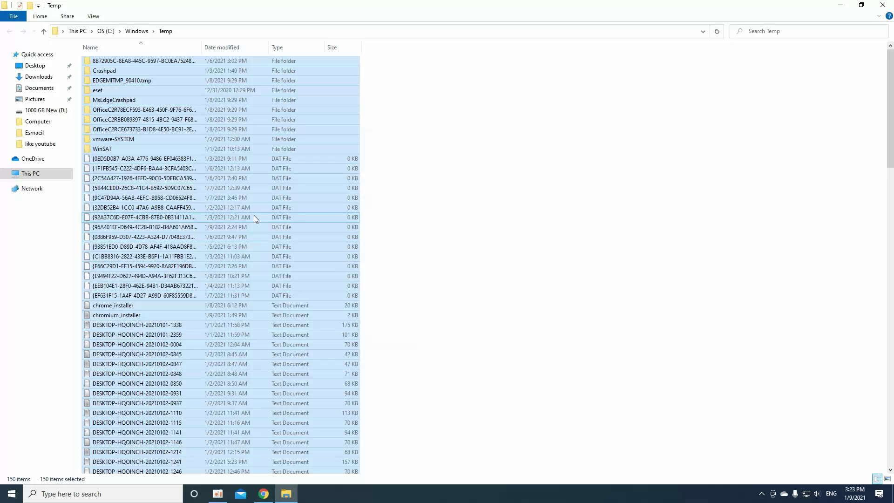
Permanently delete all selected items in the Windows Temp folder, granting administrator permission and skipping files in use, and close the folder.
key("shift+Delete")
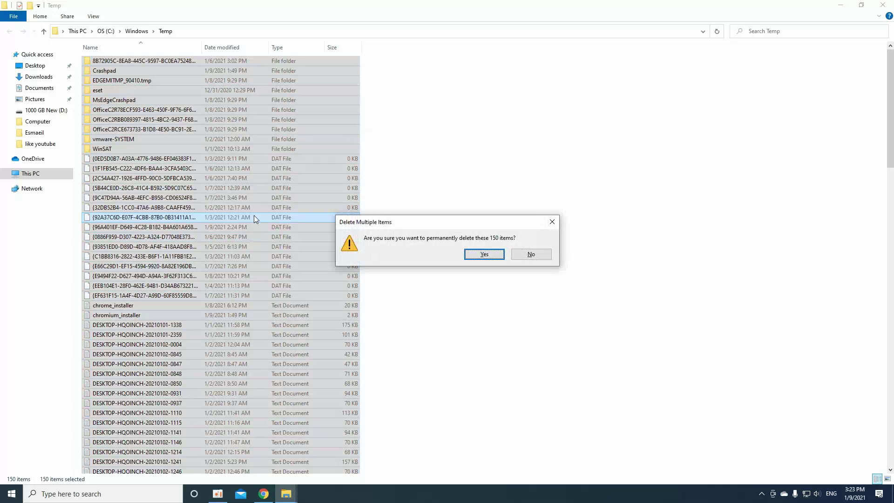
left_click(487, 256)
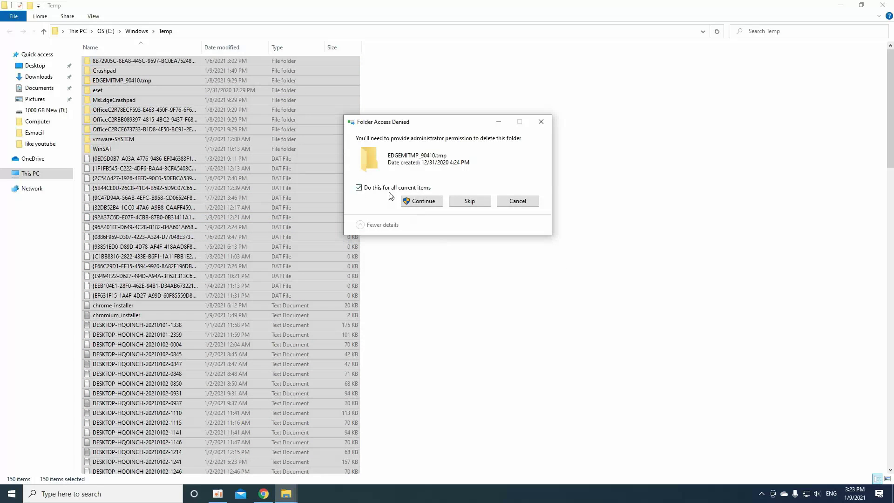
left_click(429, 210)
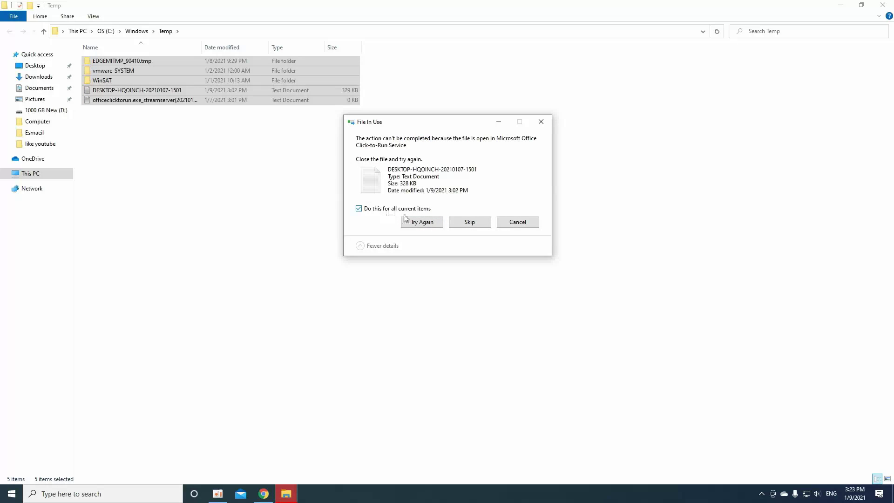
left_click(470, 222)
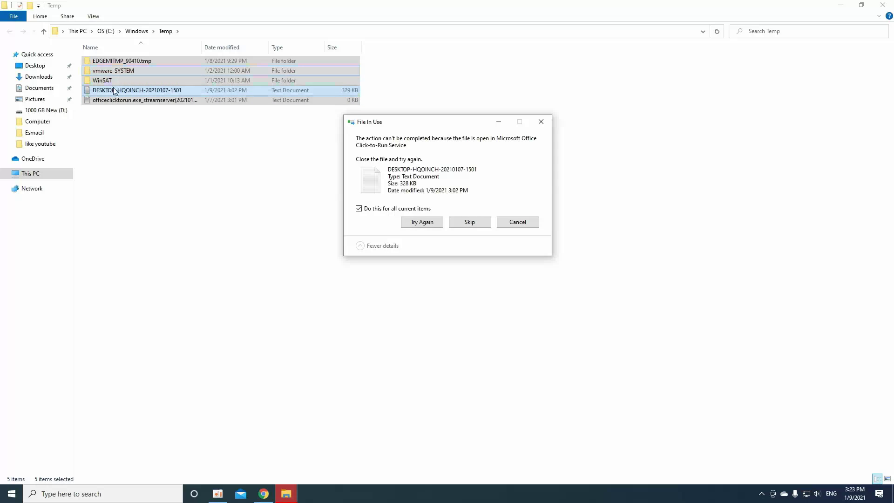
left_click(470, 222)
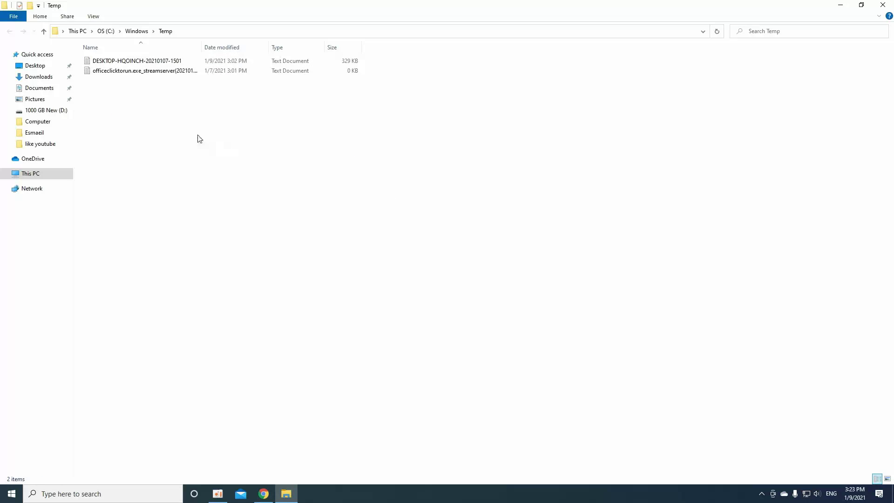
left_click(883, 5)
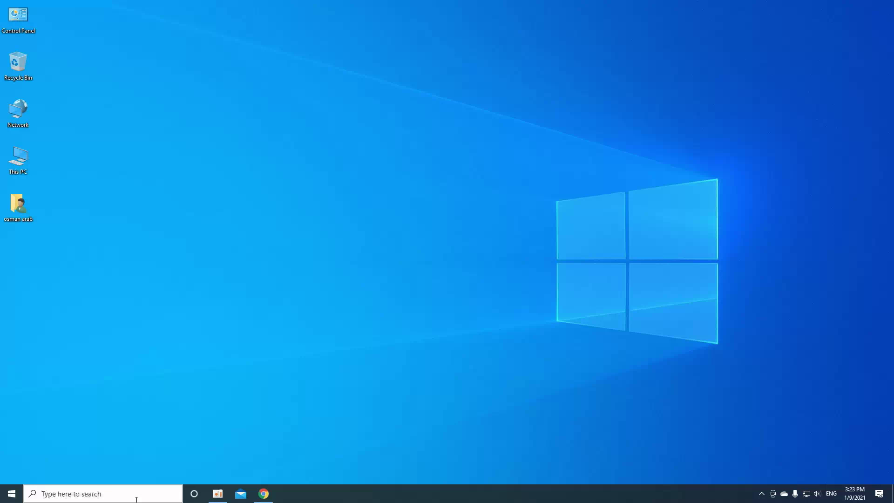
Find Run through Windows search and run %temp% to open the user's AppData Local Temp folder.
key("super+r")
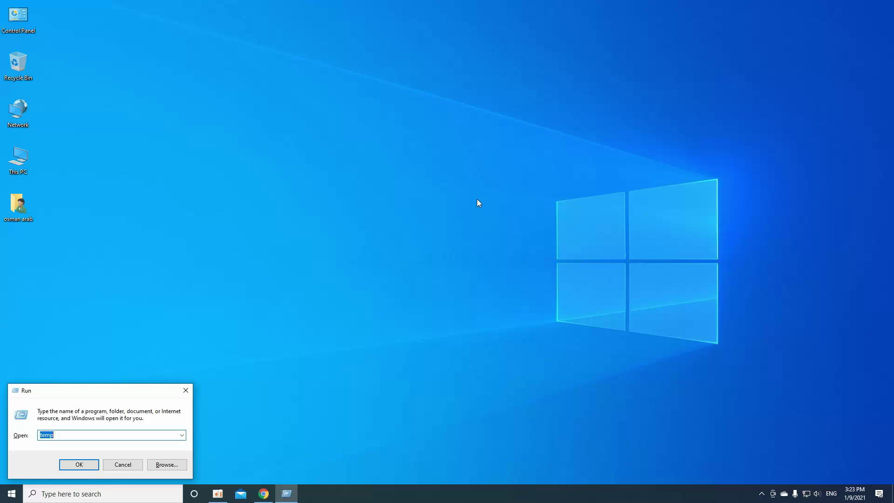
key("Return")
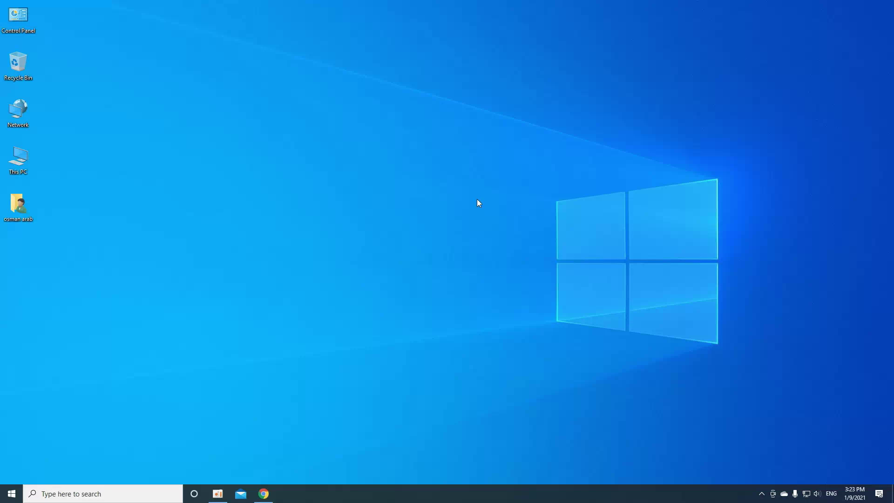
left_click(74, 494)
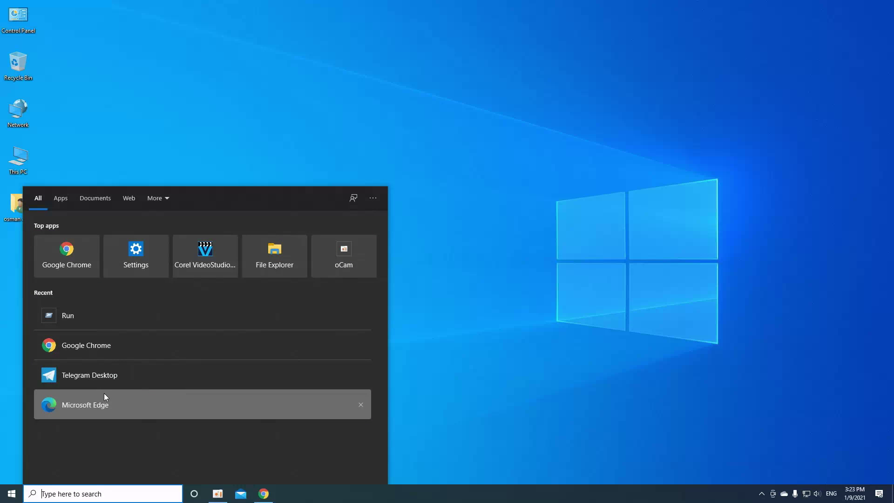
type("run")
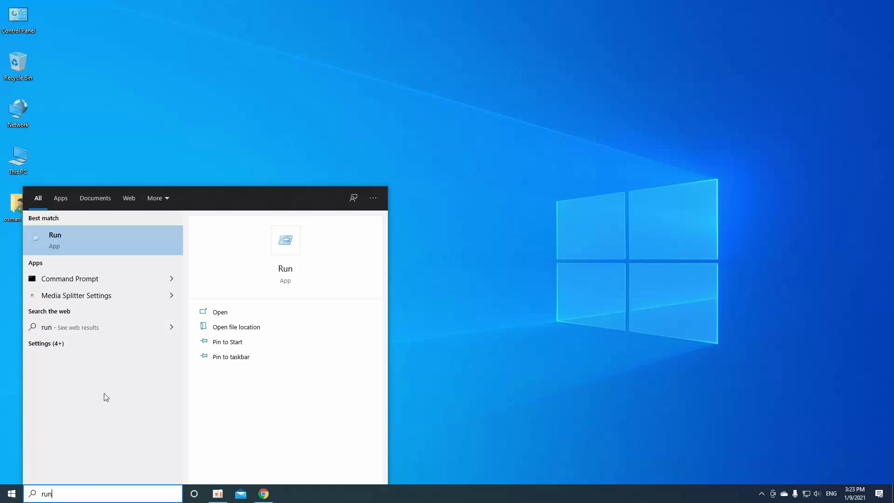
key("Return")
left_click(67, 435)
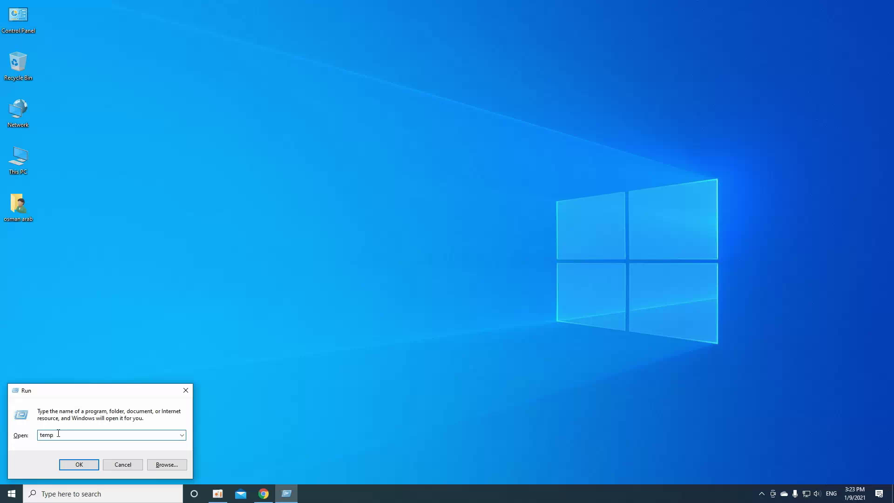
left_click(41, 436)
type("%")
left_click(85, 464)
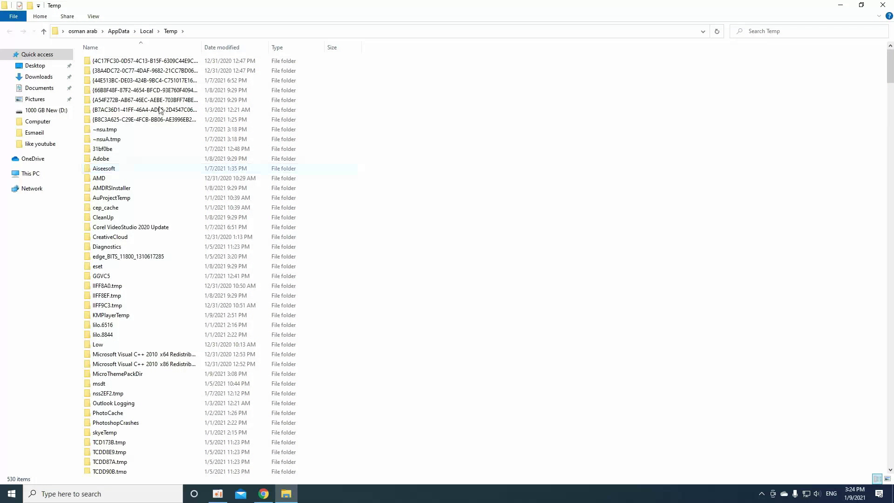
Select all items in the user's Temp folder and check their combined size in the properties.
left_click(247, 218)
key("ctrl+a")
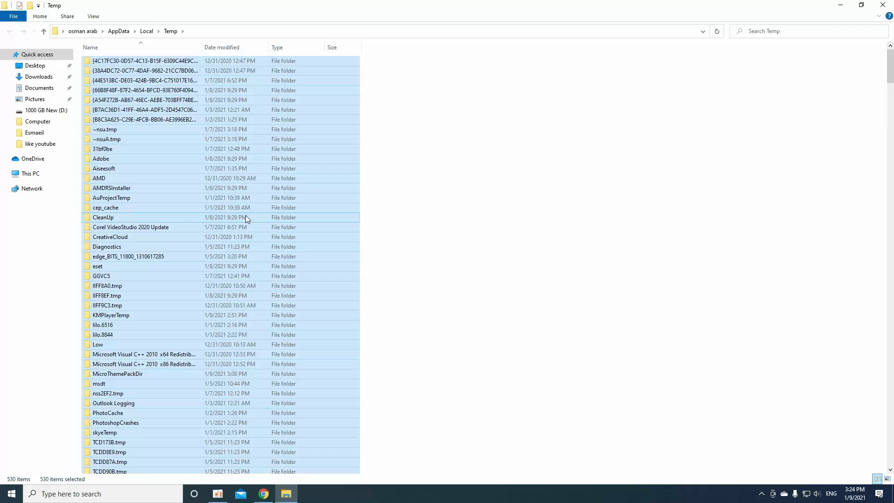
right_click(205, 216)
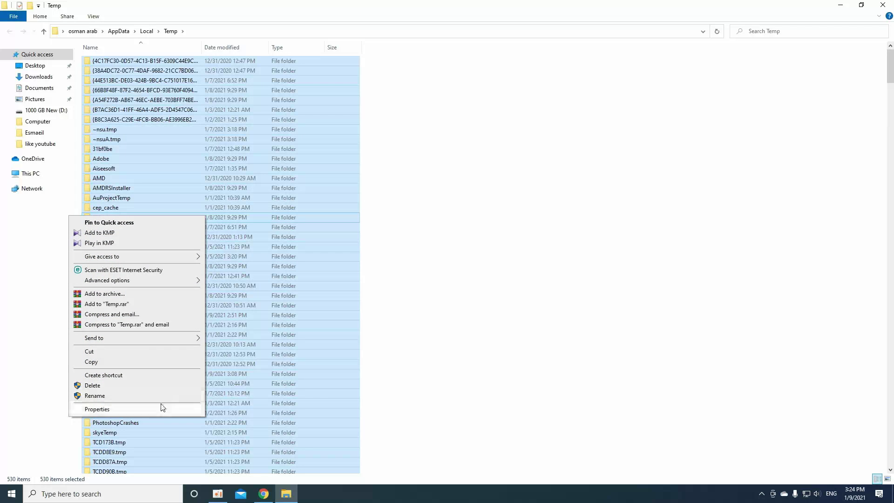
left_click(159, 409)
left_click_drag(346, 226, 480, 168)
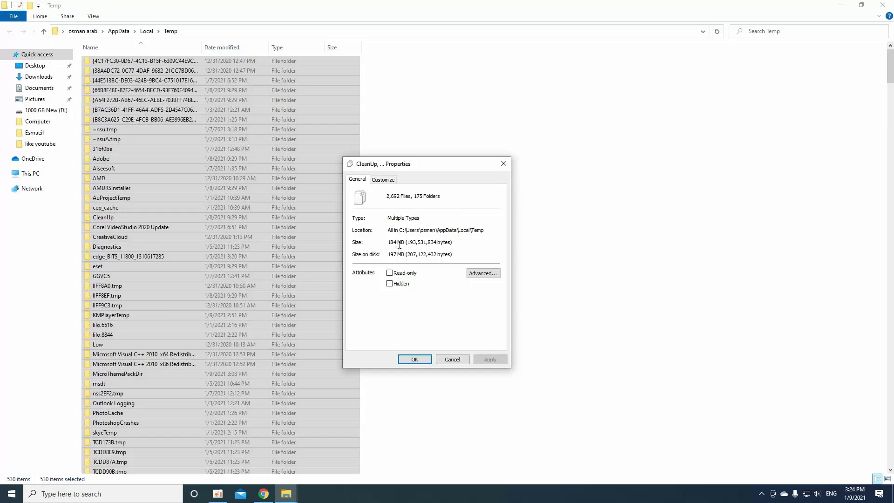
left_click(419, 361)
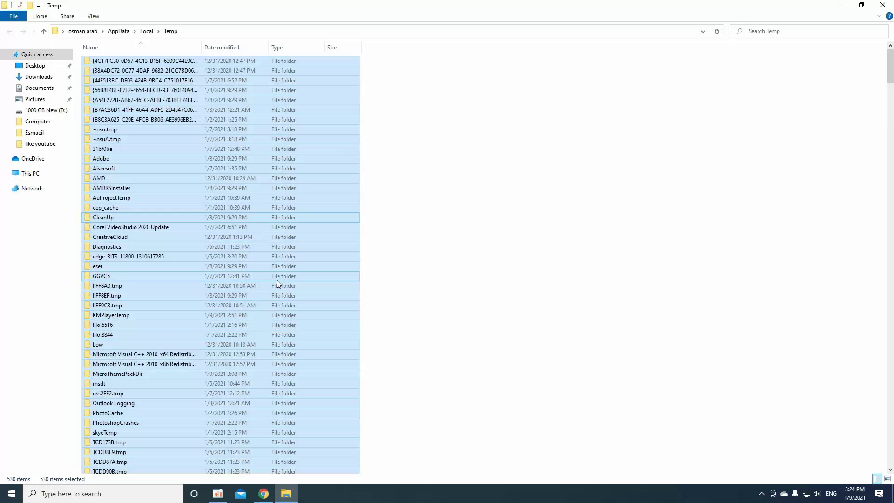
Permanently delete the selected items in the user's Temp folder, granting administrator permission and skipping all files in use.
key("shift+Delete")
key("Return")
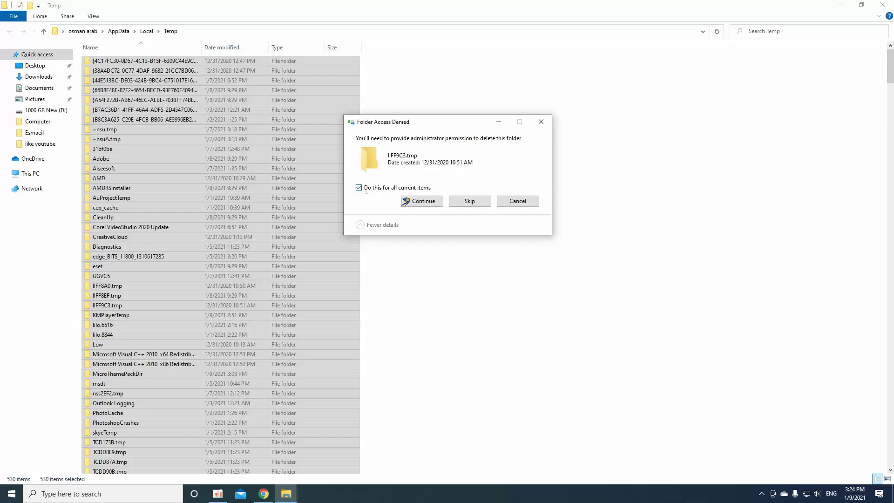
left_click(424, 207)
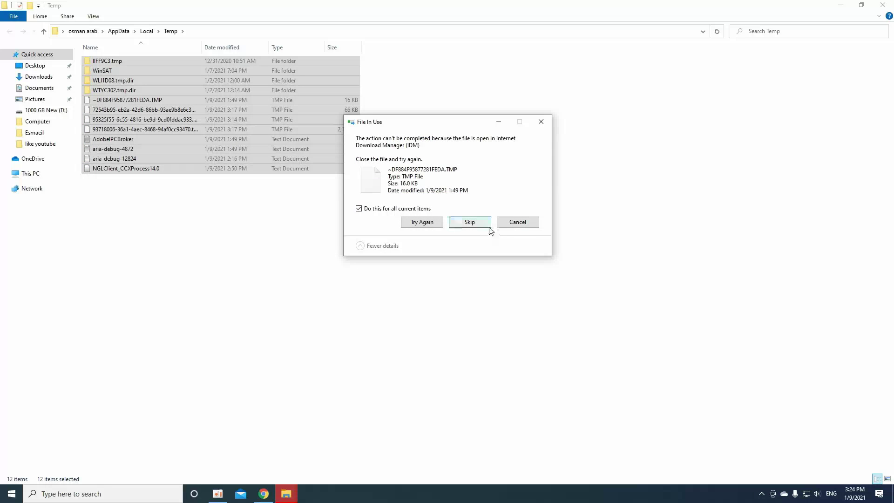
left_click(471, 222)
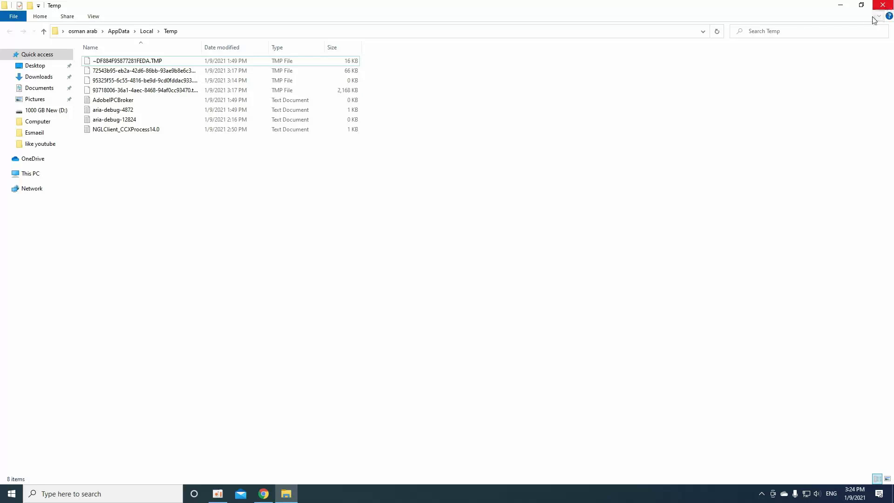
Look over the files left in the user's Temp folder and close the folder window.
left_click_drag(230, 192, 69, 46)
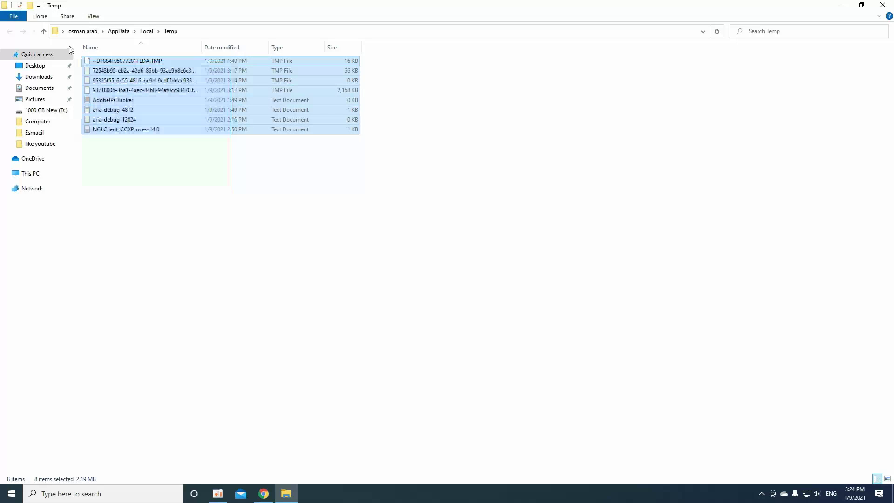
left_click(197, 203)
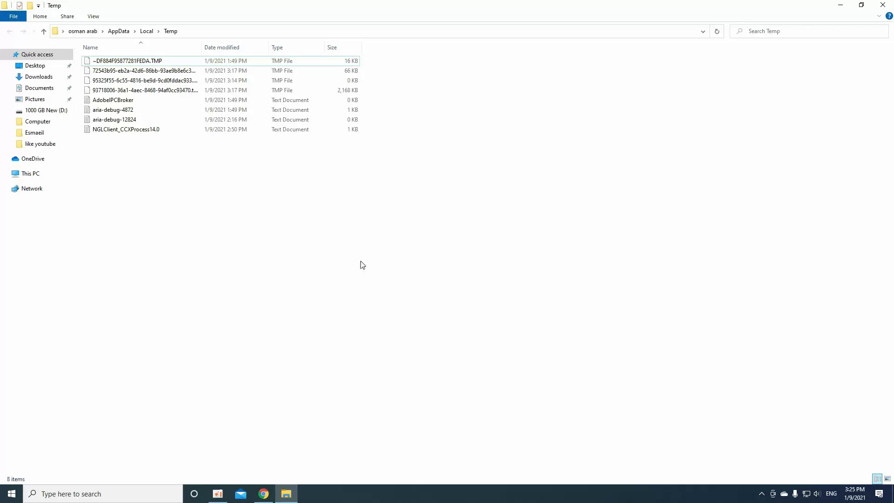
left_click_drag(212, 214, 212, 400)
left_click_drag(254, 275, 272, 301)
left_click(882, 5)
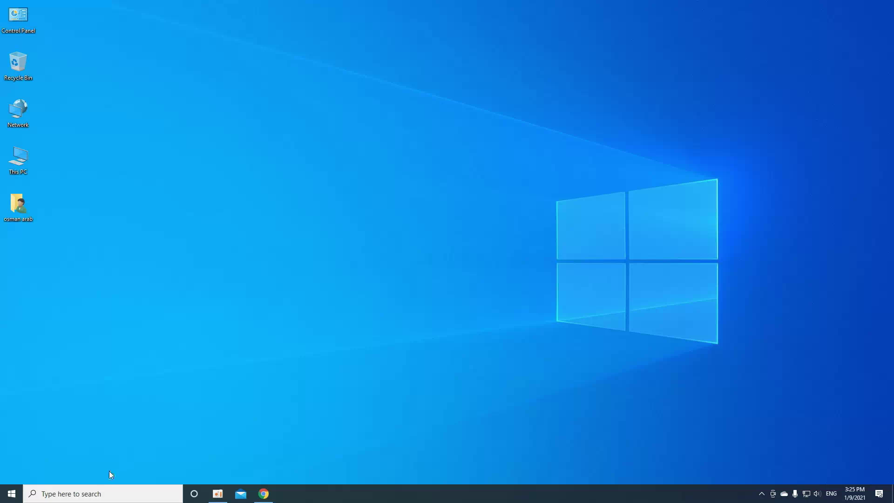
Find Disk Cleanup through Windows search and open its drive selection dialog.
left_click(104, 493)
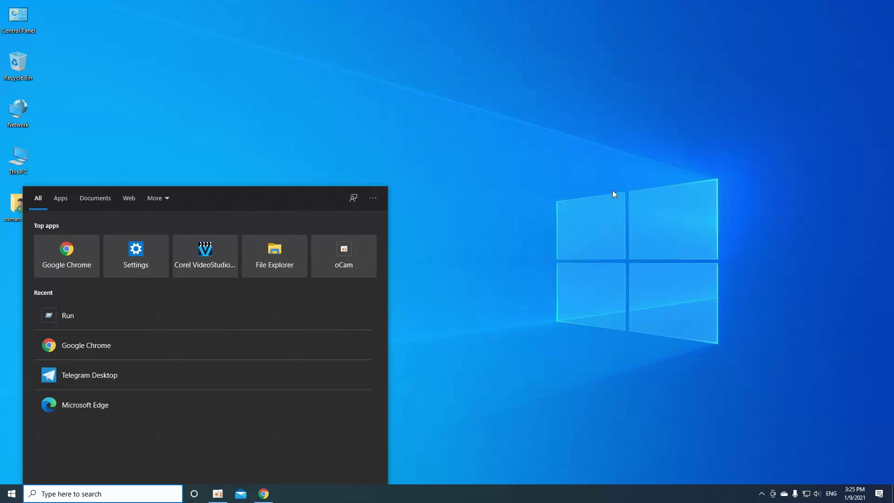
type("disk")
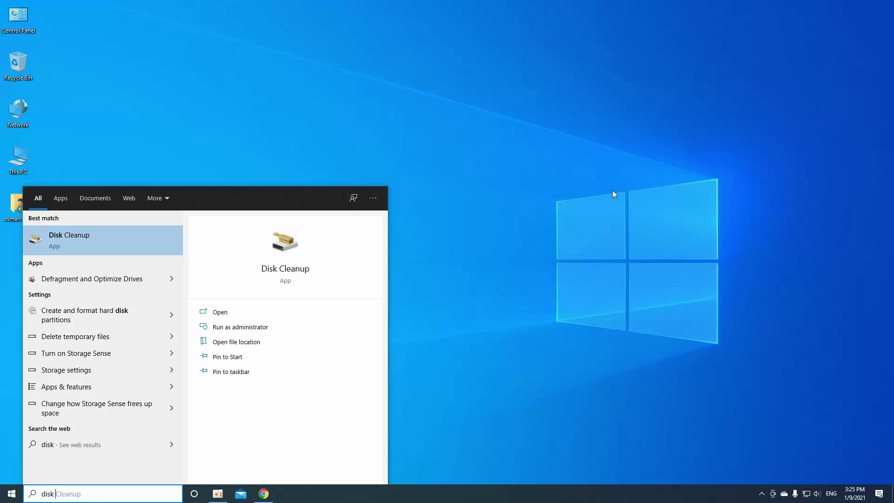
type(" c")
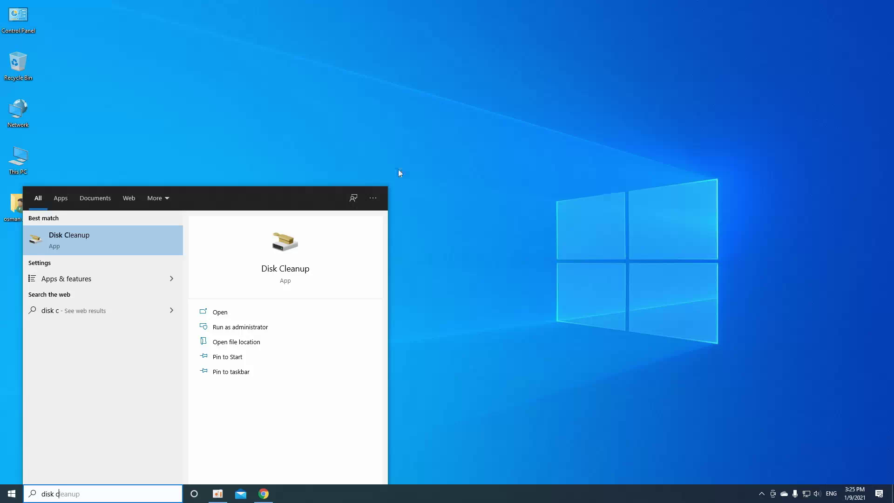
left_click(94, 239)
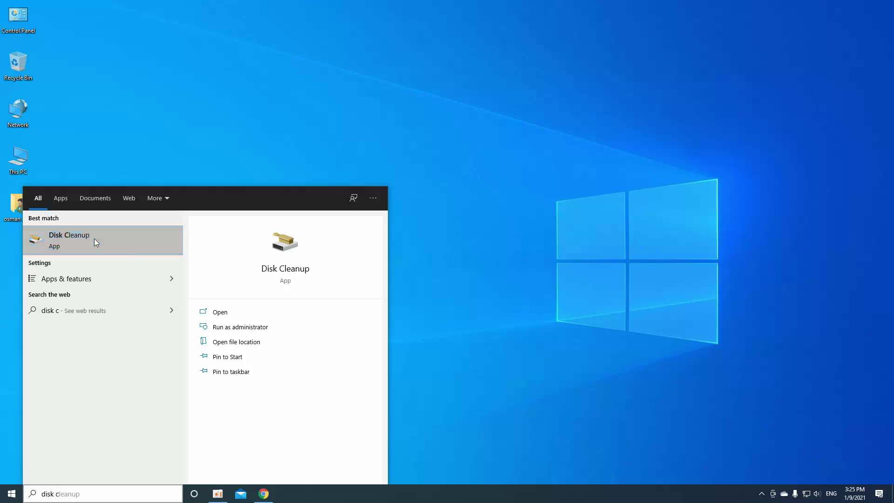
left_click_drag(428, 213, 374, 204)
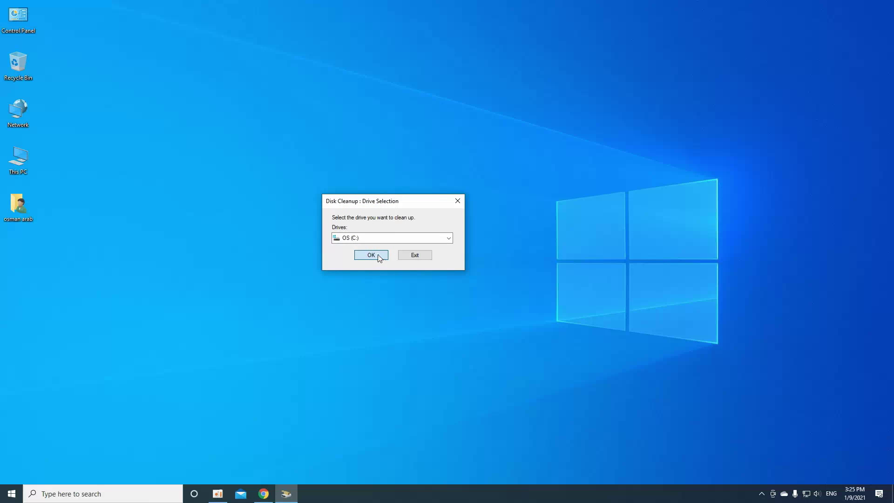
Choose OS (C:) as the drive to clean up and scan it for removable files.
left_click(363, 239)
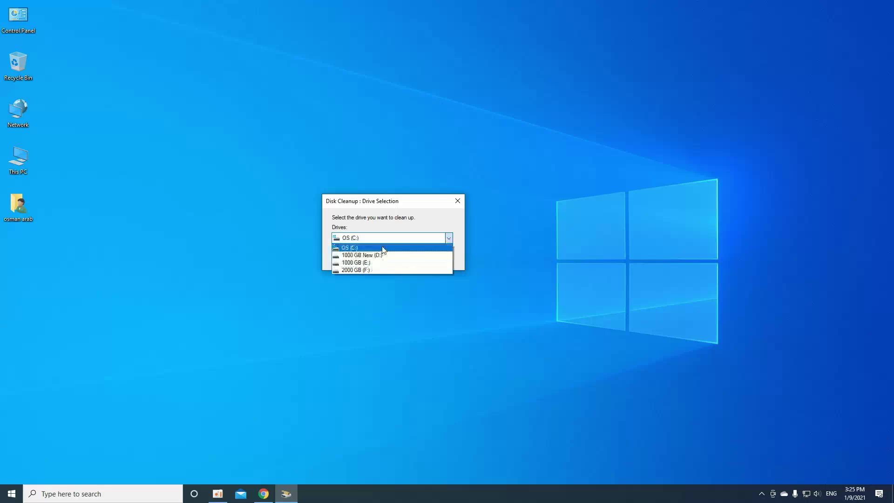
left_click(378, 248)
left_click_drag(388, 202, 355, 184)
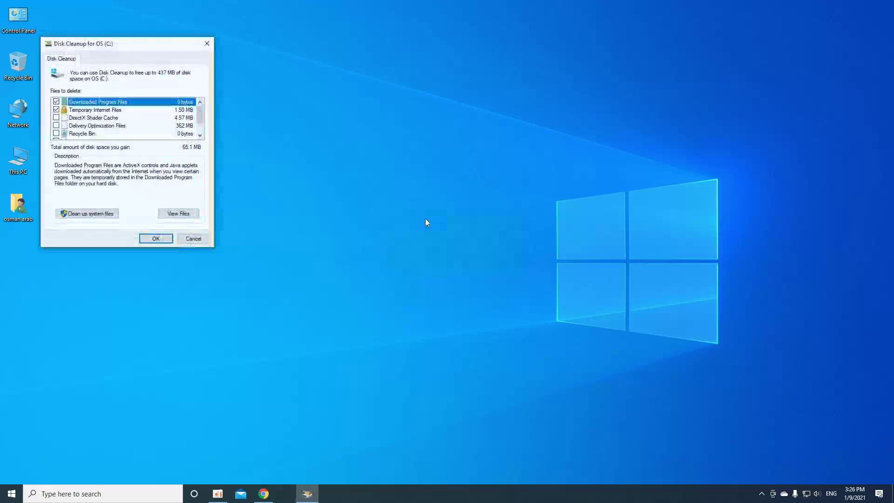
left_click_drag(103, 45, 186, 47)
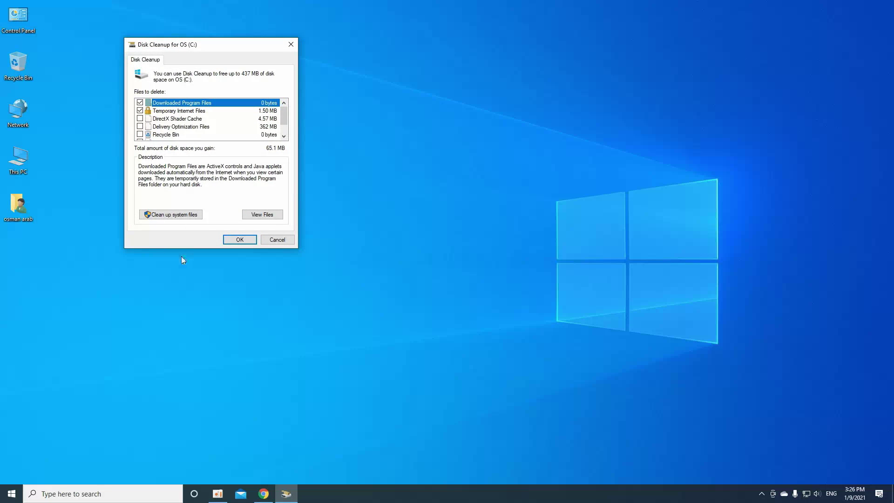
Switch to cleaning up system files and rescan the OS (C:) drive.
left_click(173, 218)
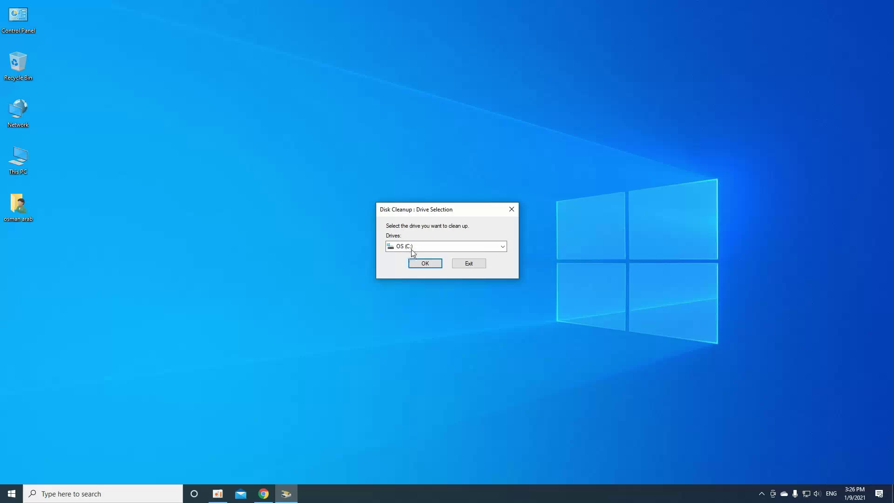
left_click(426, 263)
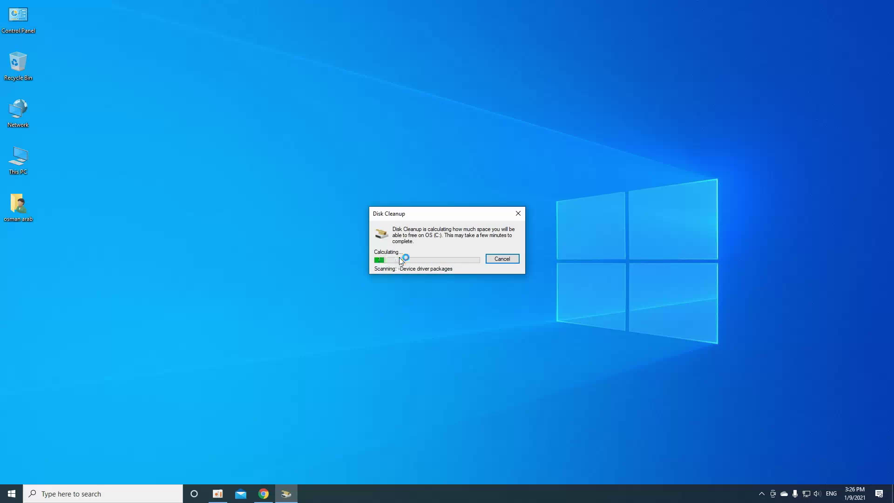
left_click_drag(445, 212, 347, 157)
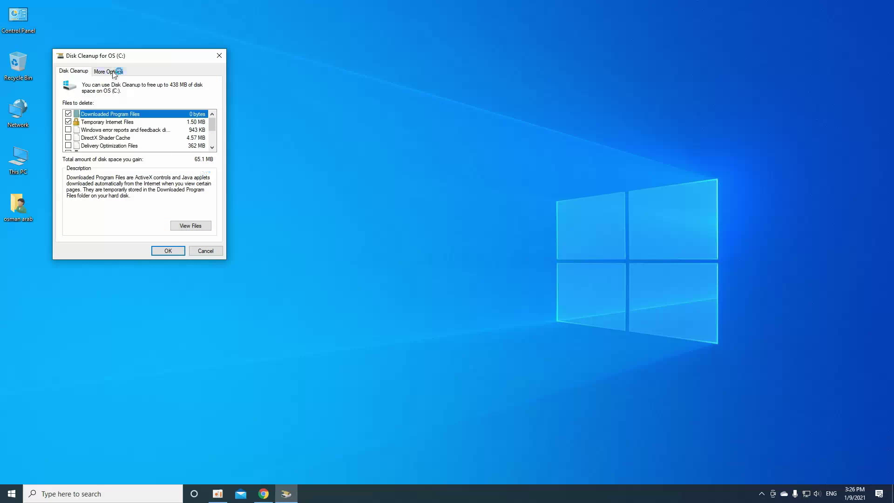
Mark the remaining file categories on drive C for deletion, including DirectX Shader Cache, Delivery Optimization Files, Recycle Bin and Temporary files.
left_click_drag(107, 57, 347, 124)
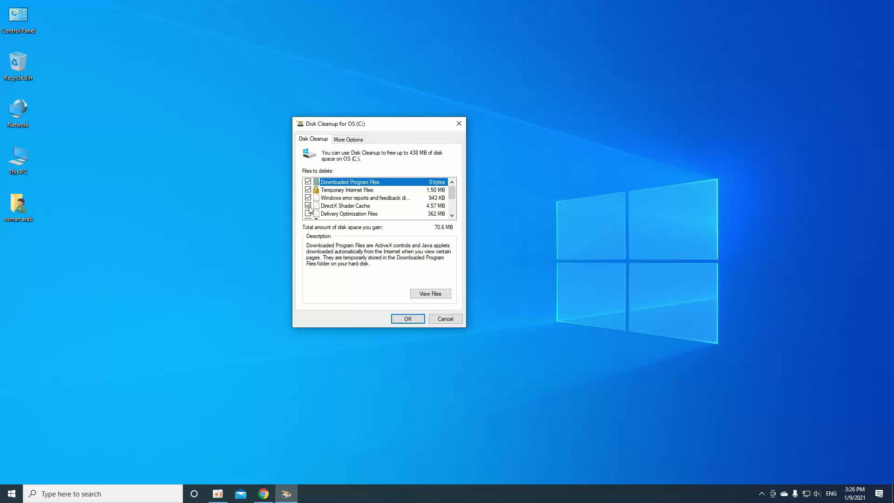
mouse_move(452, 187)
left_mouse_down()
mouse_move(452, 202)
mouse_move(452, 192)
left_mouse_up()
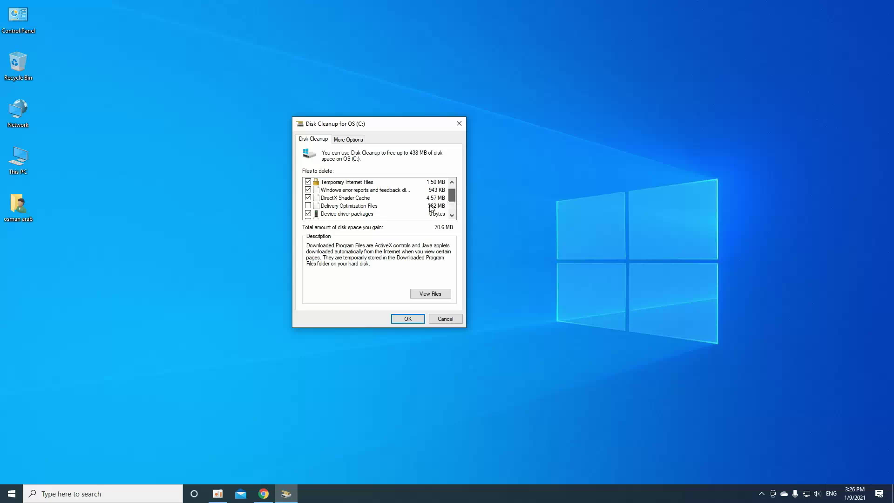
left_click(308, 206)
scroll(309, 207, "down", 2)
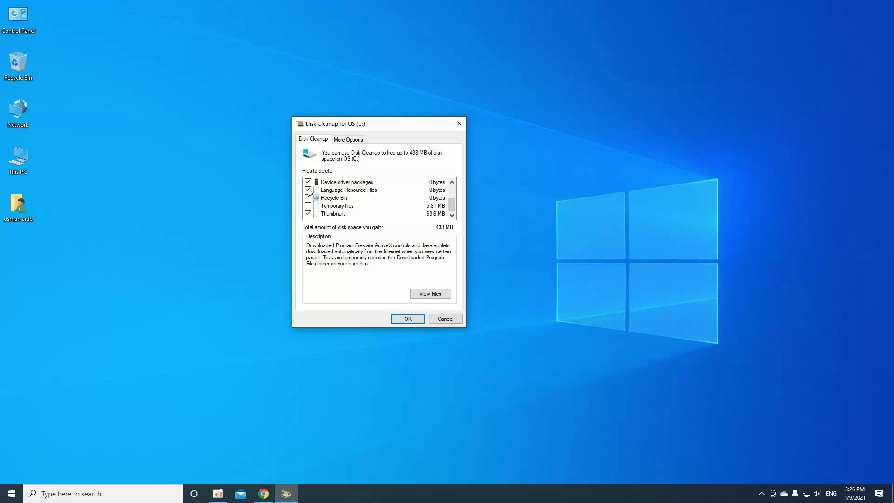
left_click(308, 206)
left_click_drag(419, 128, 402, 109)
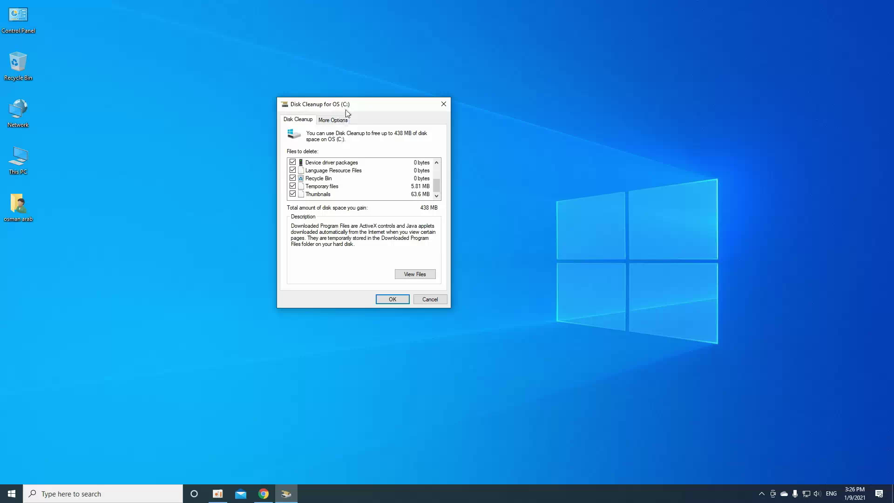
left_click_drag(346, 111, 355, 118)
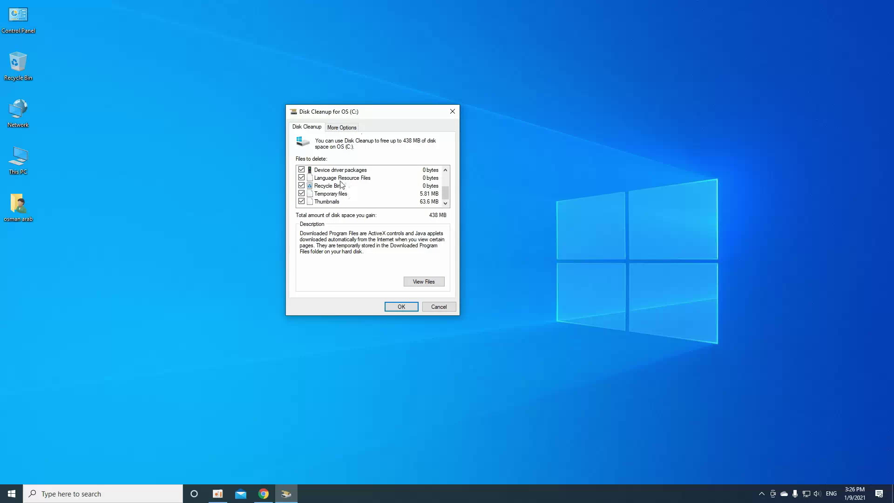
left_click_drag(377, 117, 376, 135)
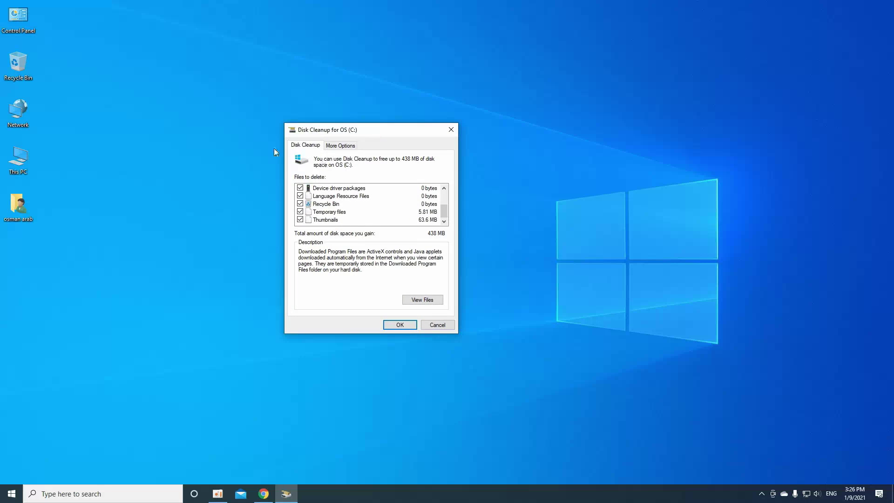
left_click_drag(229, 138, 256, 286)
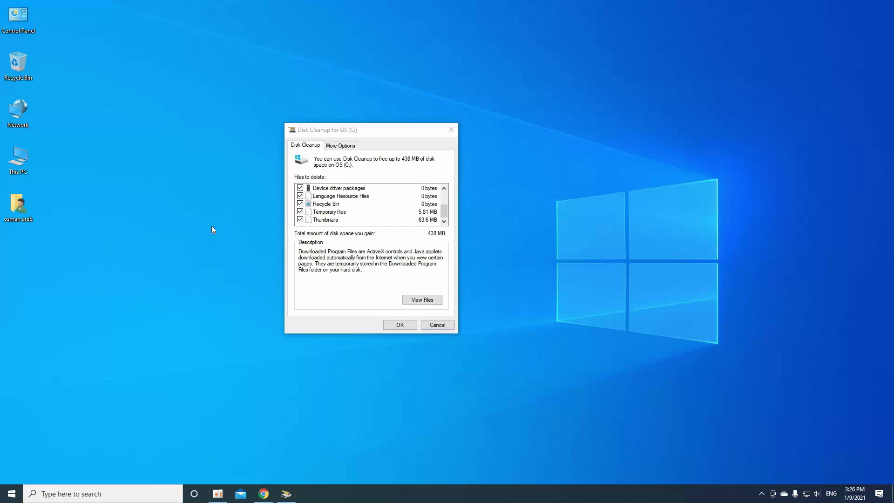
left_click_drag(359, 133, 367, 141)
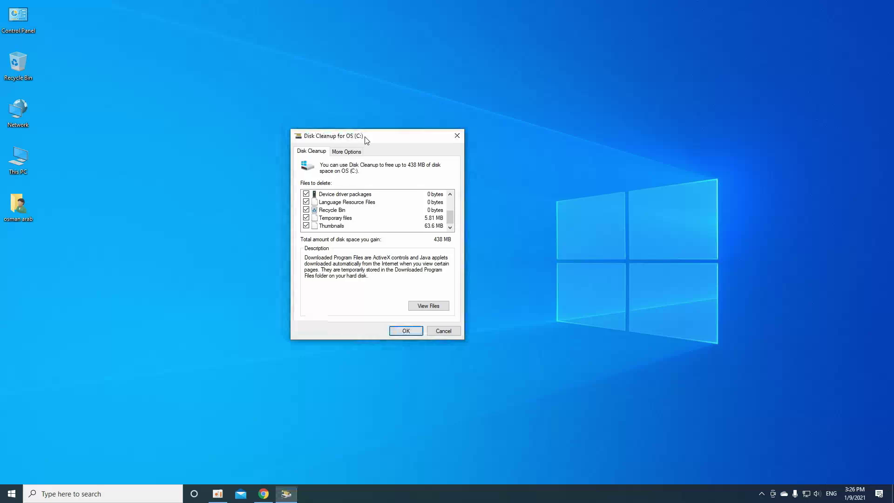
Check the free space on OS (C:) in This PC before cleaning and return to Disk Cleanup.
double_click(18, 160)
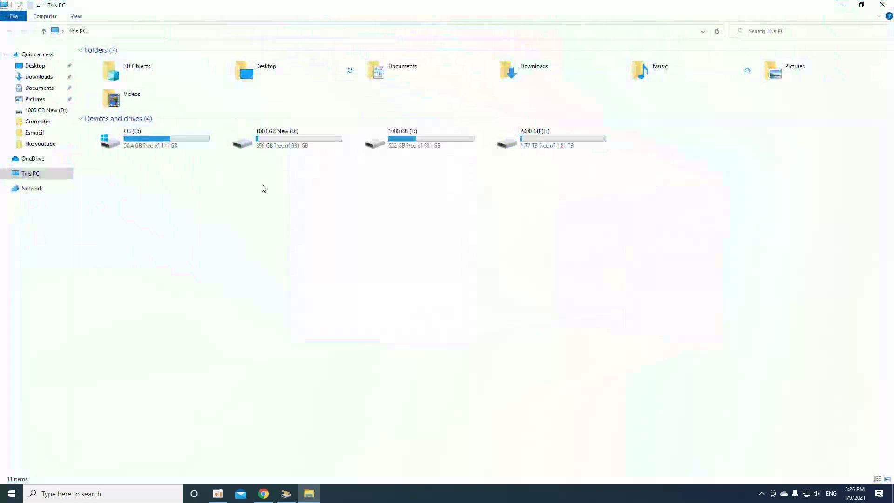
double_click(171, 147)
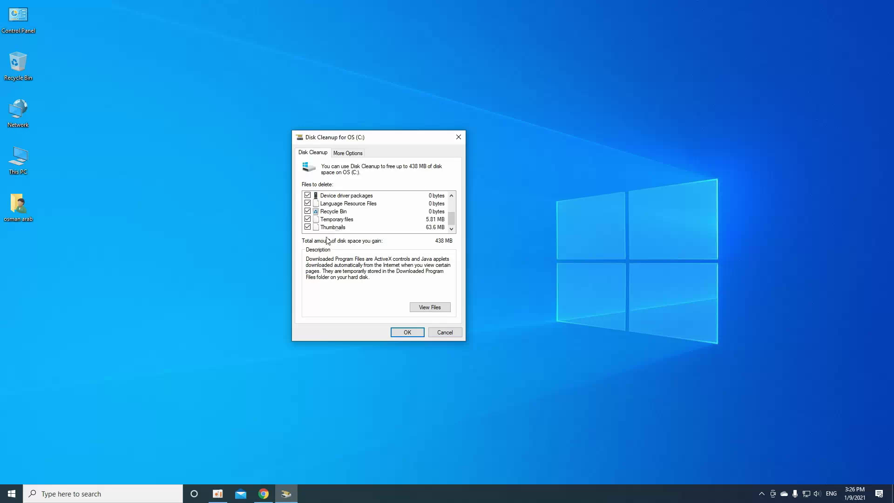
left_click_drag(390, 138, 392, 148)
left_click_drag(160, 174, 32, 172)
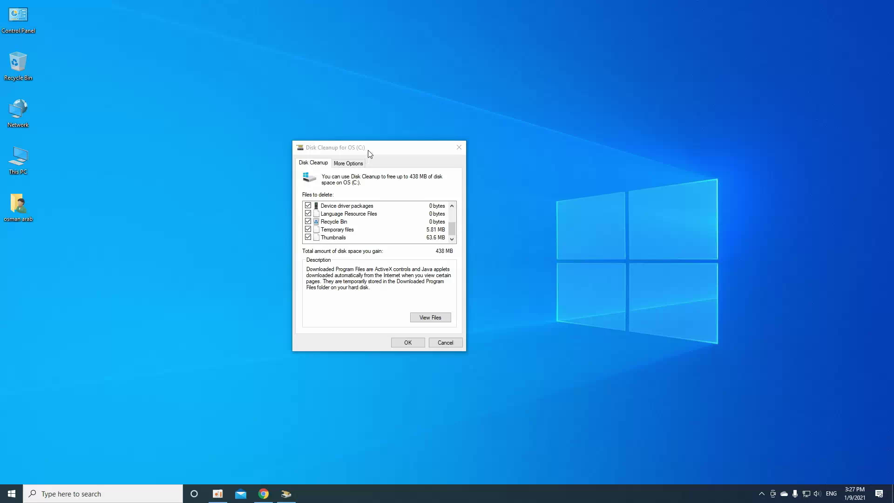
mouse_move(368, 150)
left_mouse_down()
mouse_move(356, 169)
mouse_move(369, 166)
mouse_move(364, 147)
left_mouse_up()
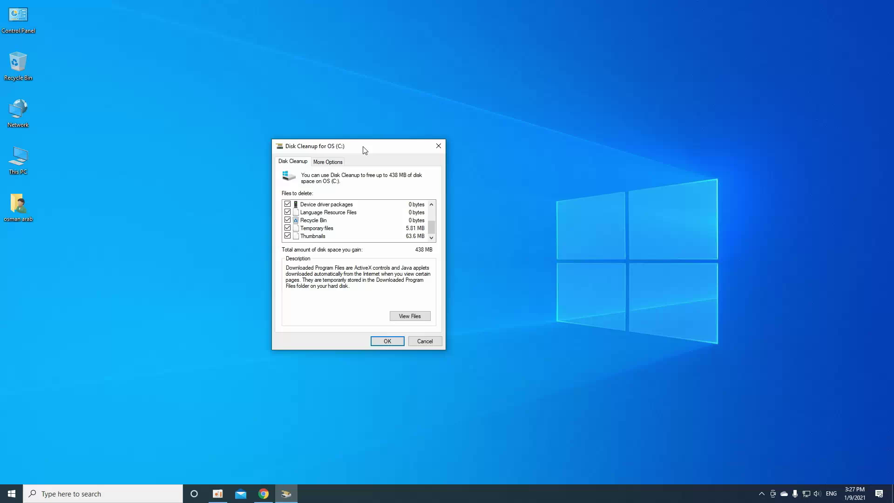
left_click_drag(365, 150, 362, 157)
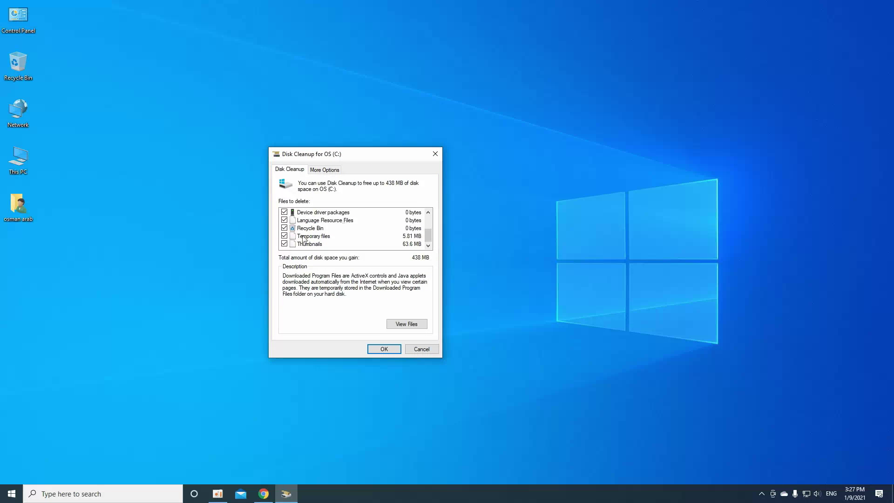
Review the categories marked for deletion and read the description of Device driver packages.
scroll(429, 237, "up", 2)
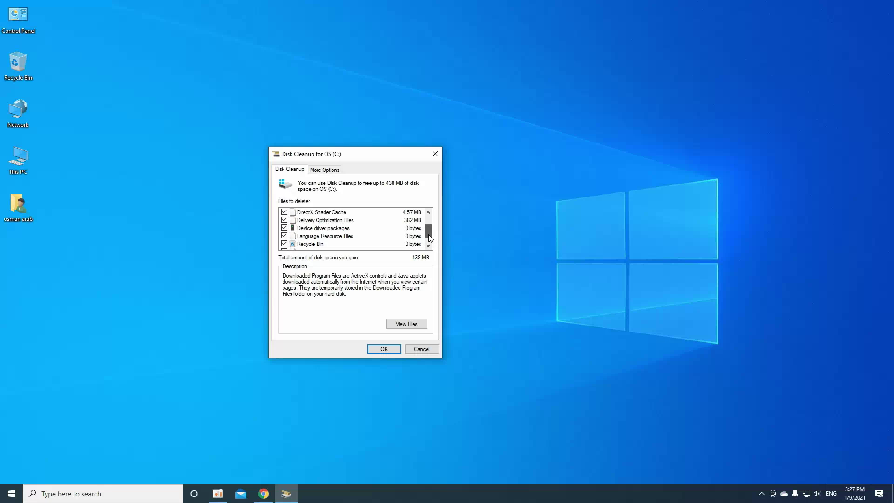
scroll(430, 237, "down", 1)
left_click(307, 222)
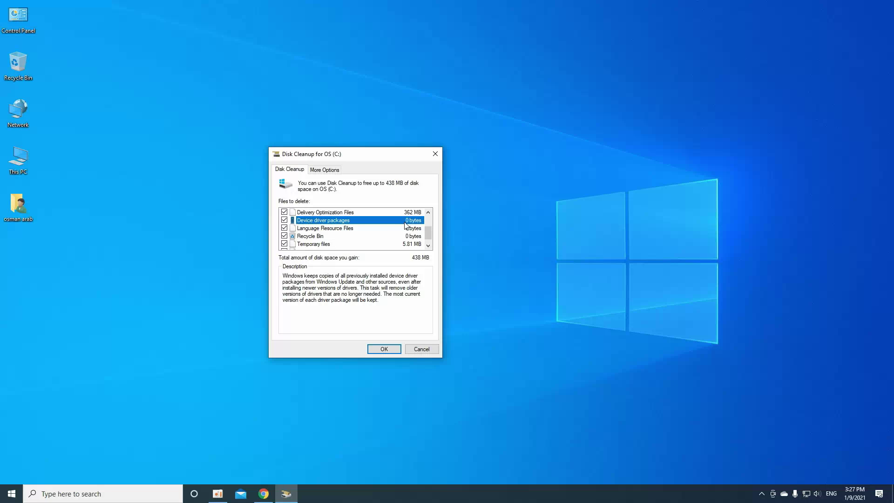
left_click_drag(359, 155, 351, 146)
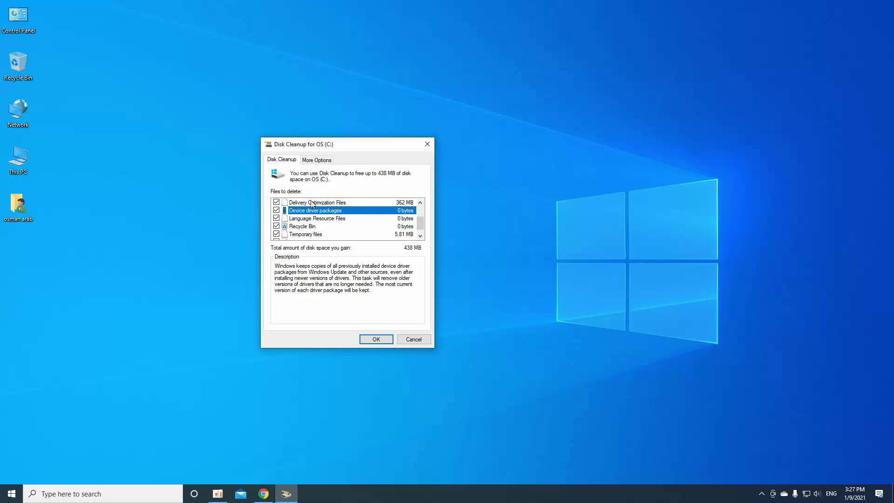
Run the cleanup of the marked files on OS (C:) and confirm their permanent deletion.
left_click(375, 340)
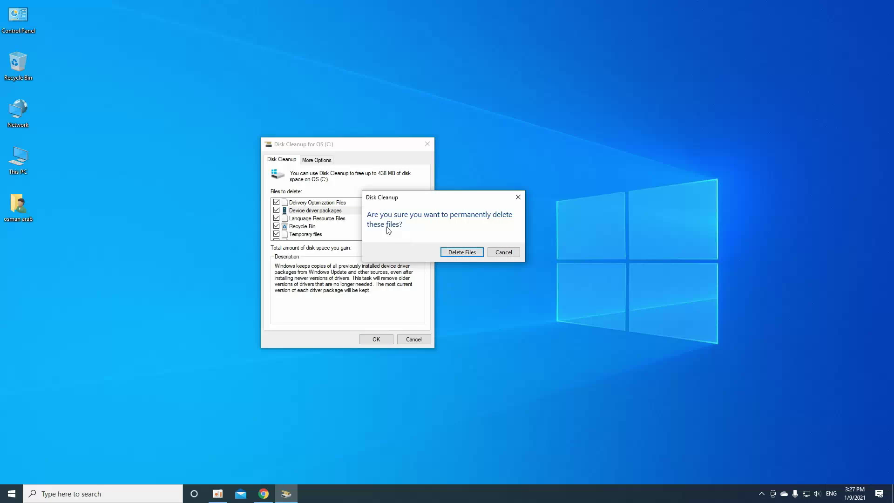
left_click_drag(435, 202, 520, 193)
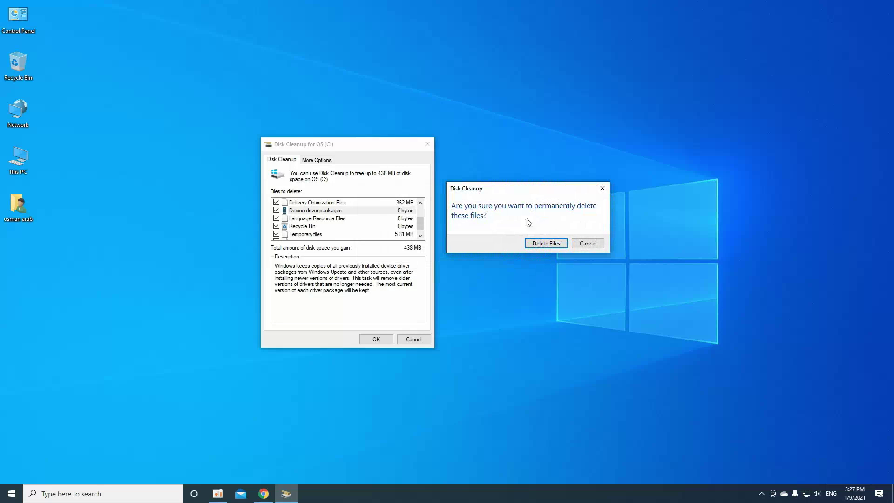
left_click(546, 244)
left_click_drag(441, 218, 431, 199)
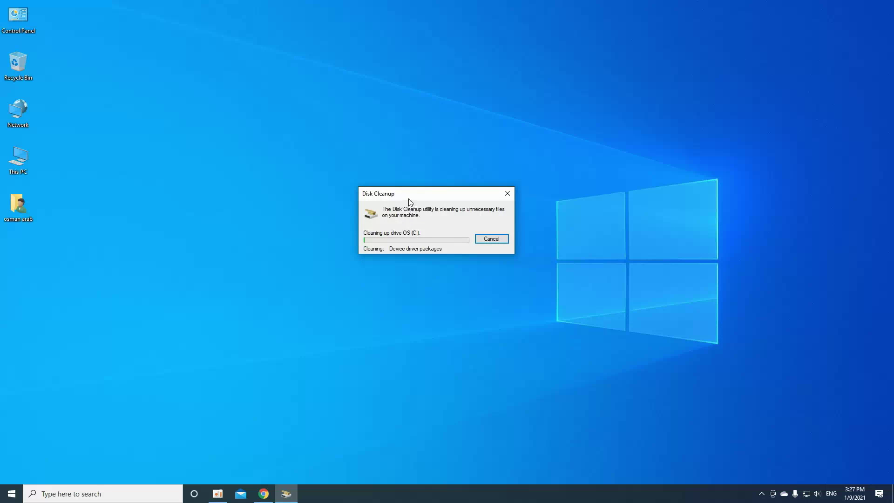
left_click_drag(412, 193, 343, 168)
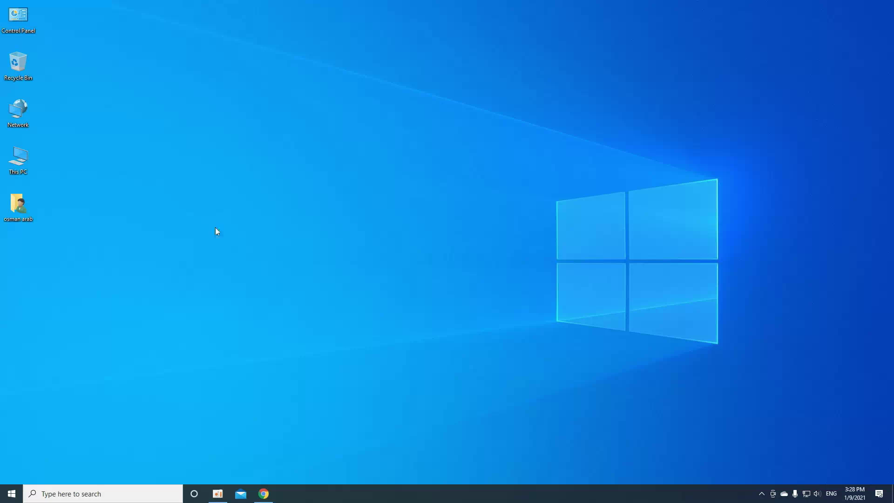
Check the free space on OS (C:) in This PC after the cleanup and close the window.
double_click(18, 158)
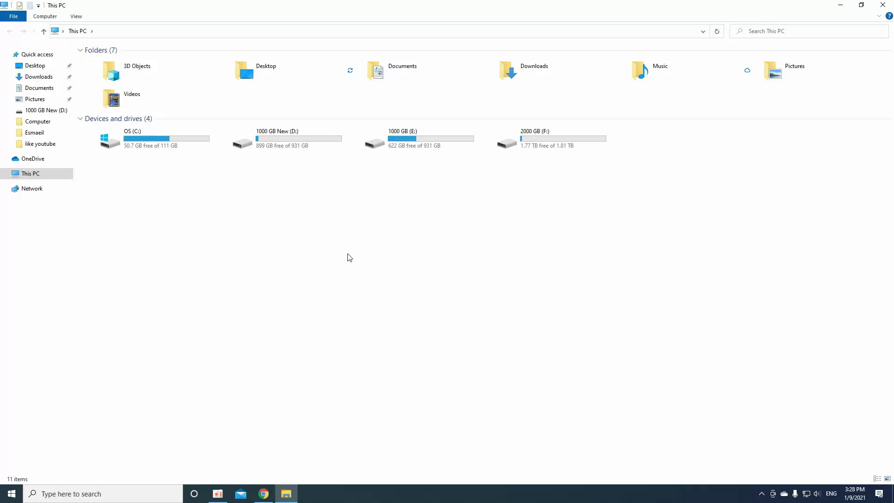
key("alt+F4")
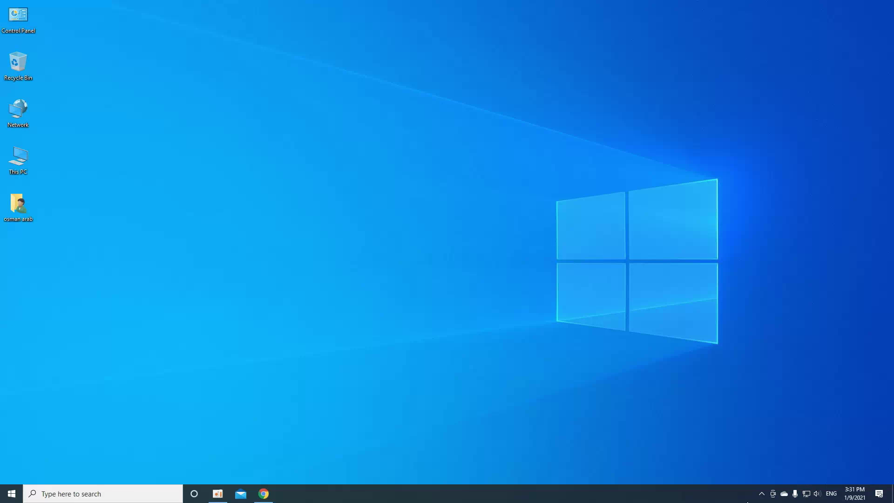
Quit Telegram and Internet Download Manager, which are running in the background in the system tray.
left_click(762, 494)
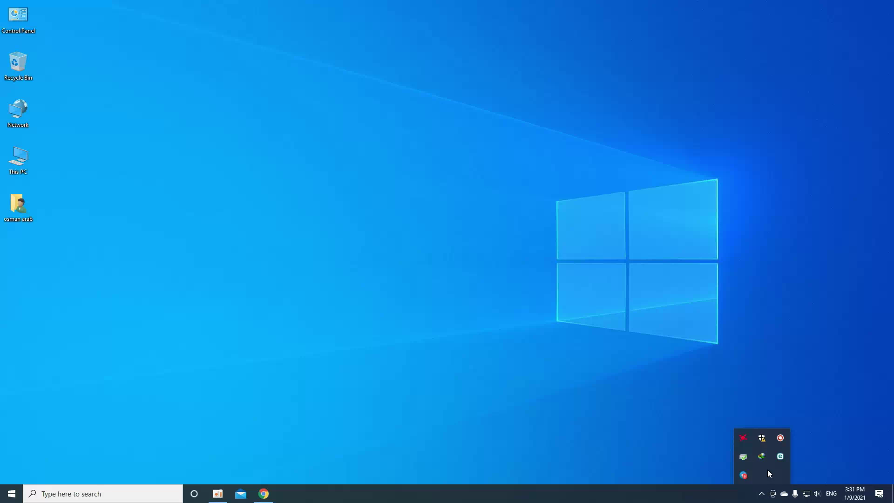
right_click(744, 475)
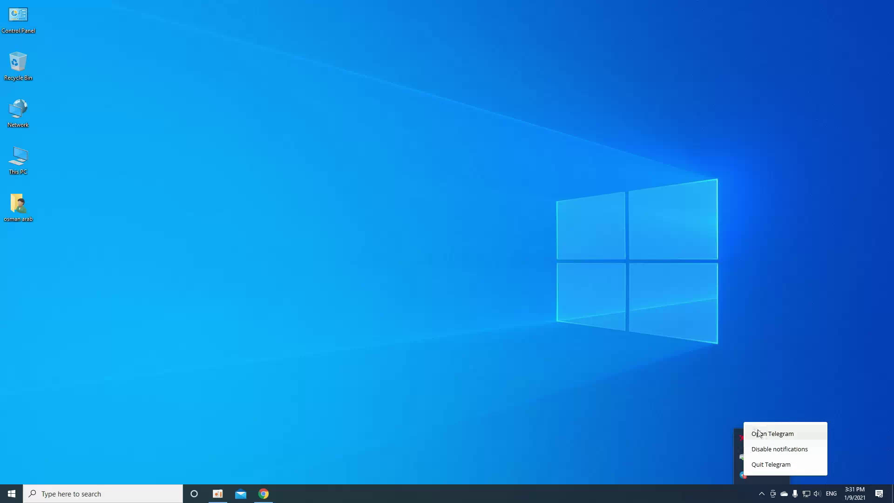
left_click(742, 416)
right_click(744, 476)
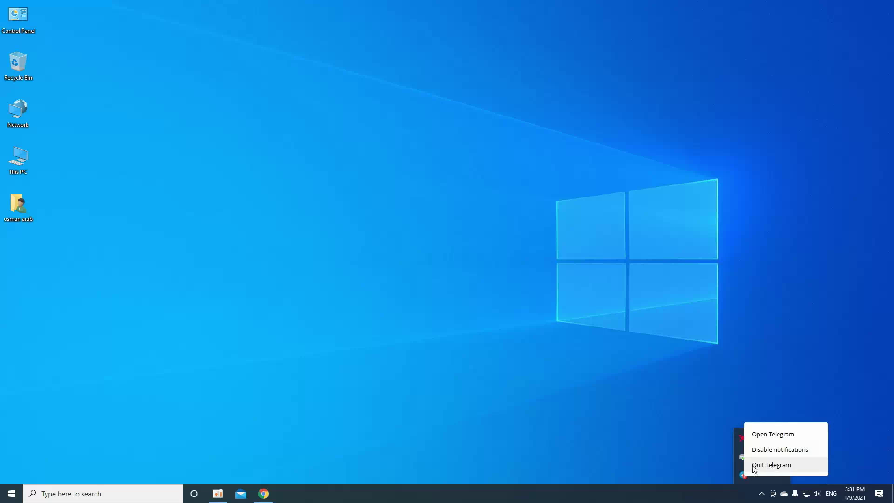
left_click(763, 465)
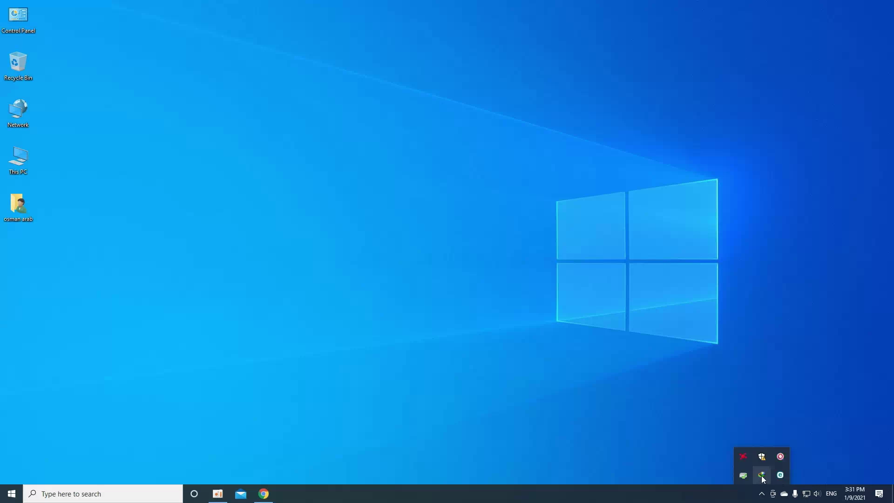
right_click(762, 476)
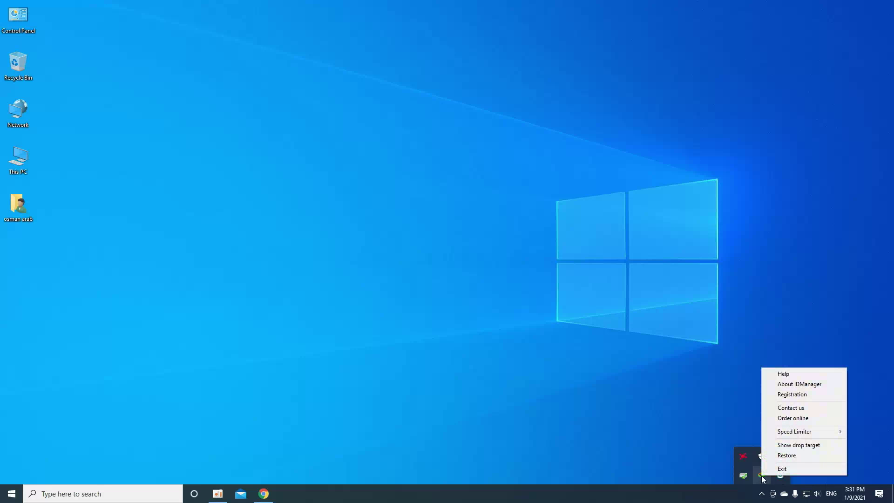
left_click(784, 469)
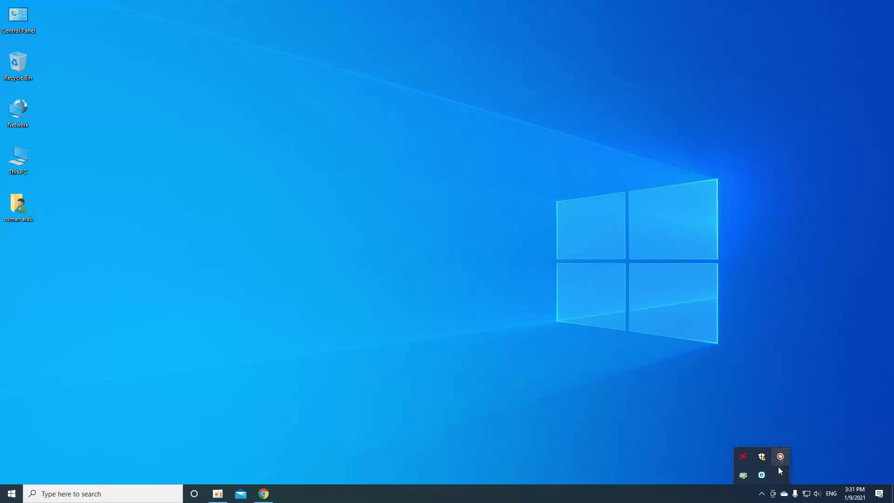
right_click(743, 474)
left_click(738, 469)
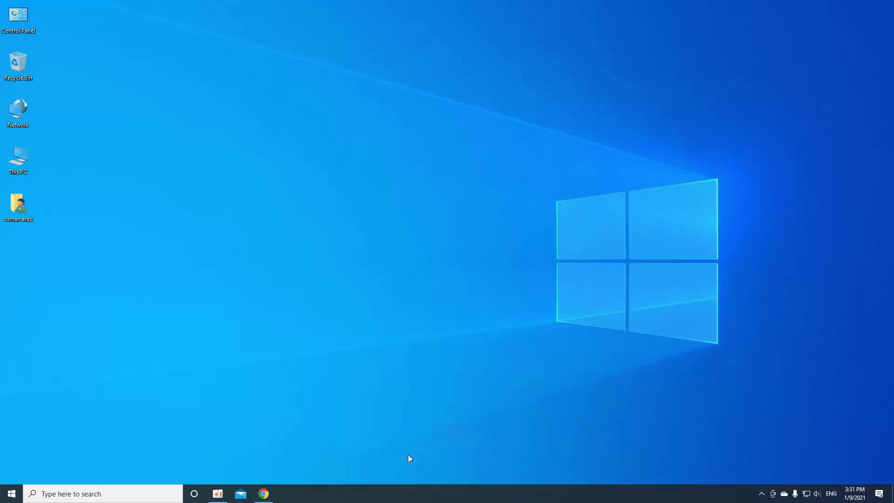
right_click(400, 493)
right_click(399, 495)
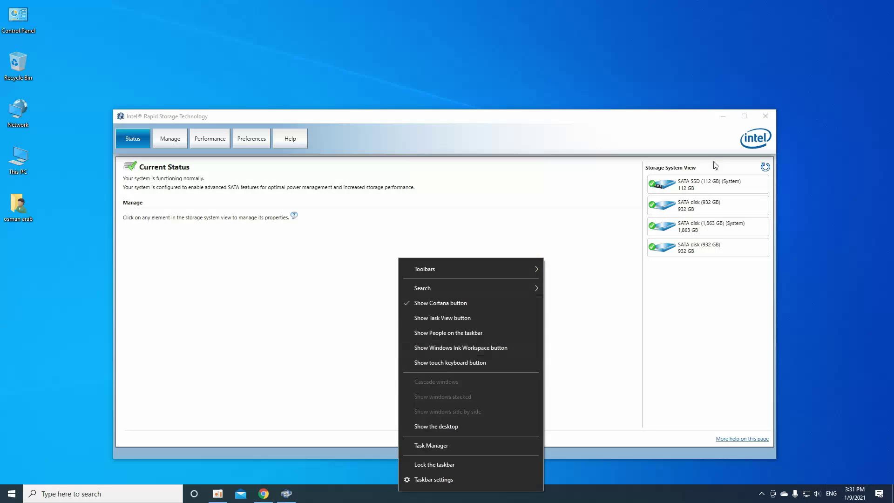
left_click(765, 116)
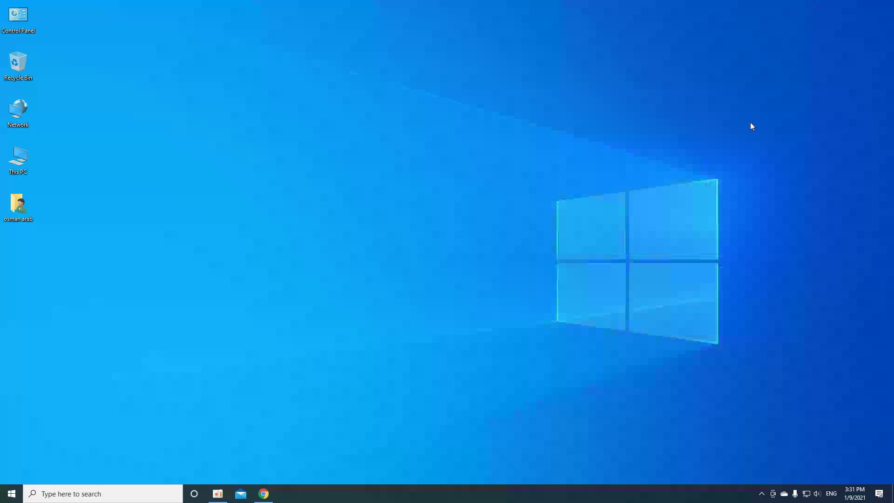
Open Task Manager and examine the list of apps that start with Windows.
right_click(364, 493)
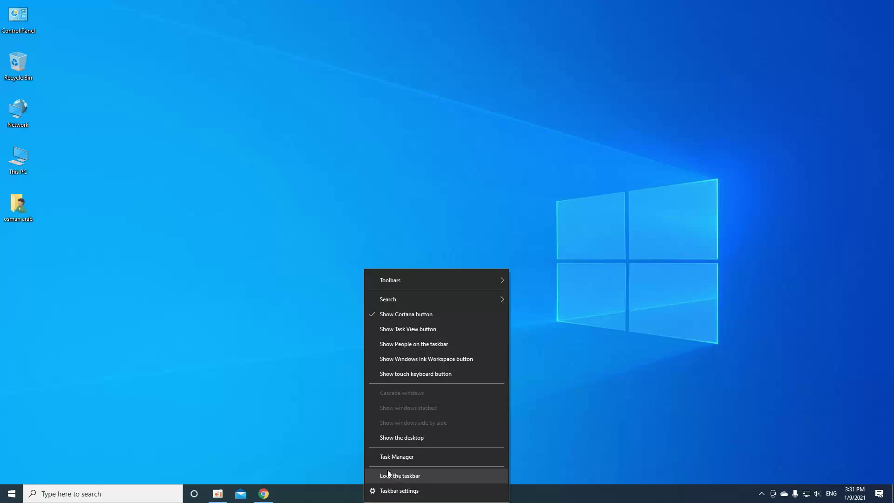
left_click(394, 456)
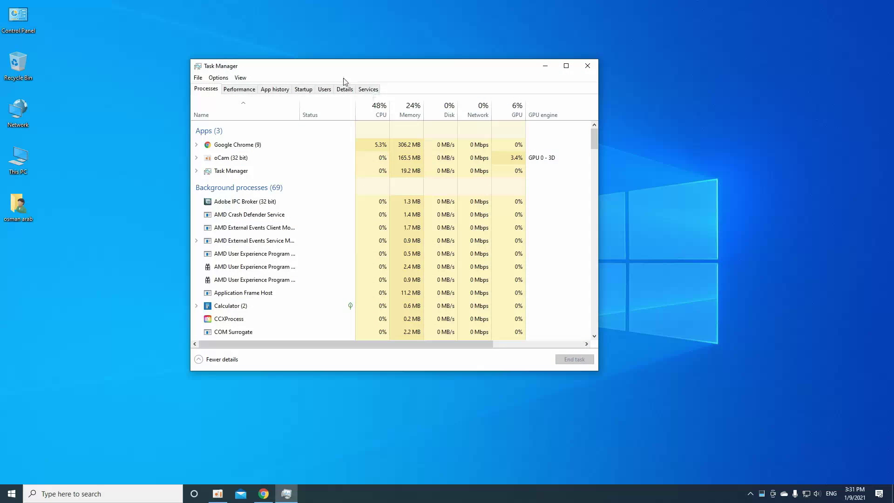
left_click(307, 89)
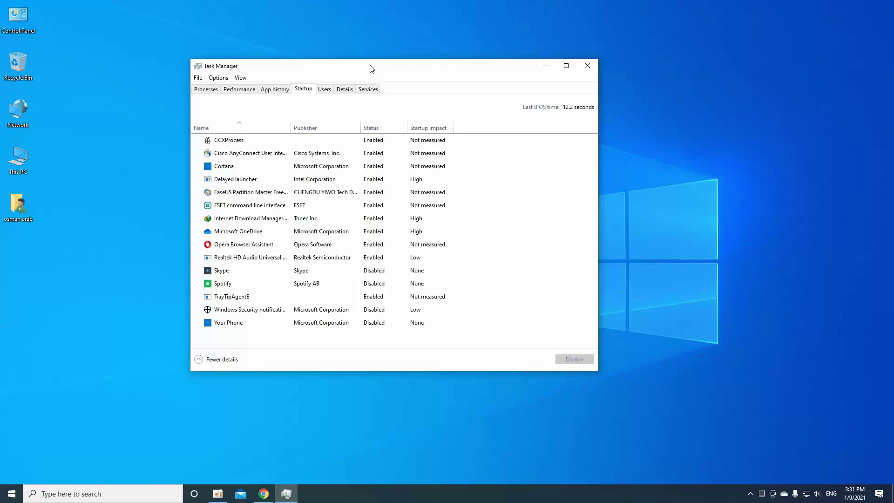
left_click_drag(370, 66, 364, 73)
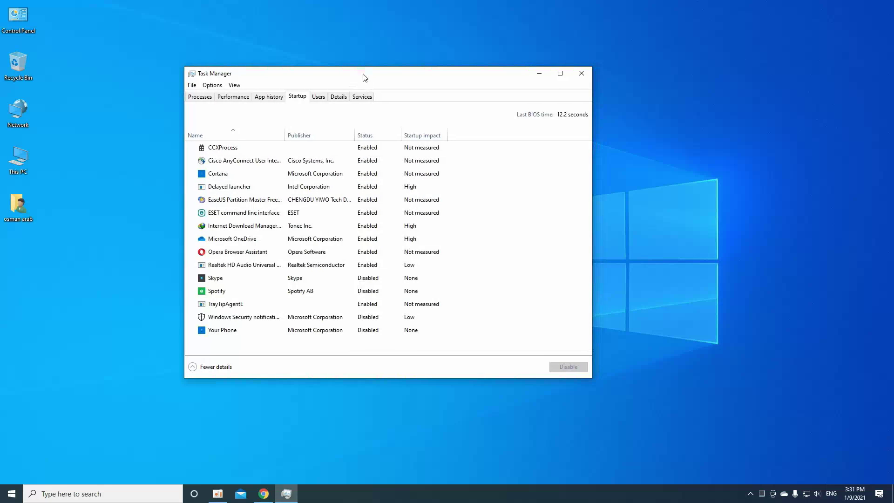
Disable EaseUS Partition Master, Internet Download Manager and Opera Browser Assistant at startup and close Task Manager.
right_click(367, 202)
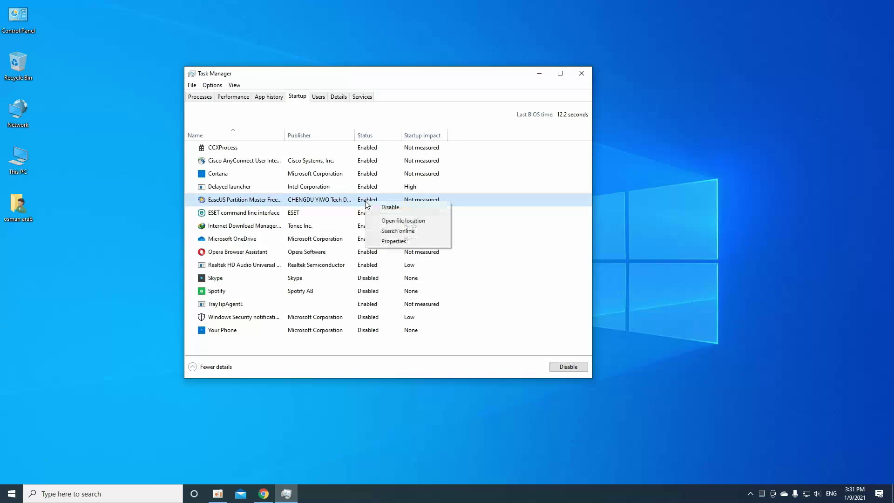
left_click(390, 207)
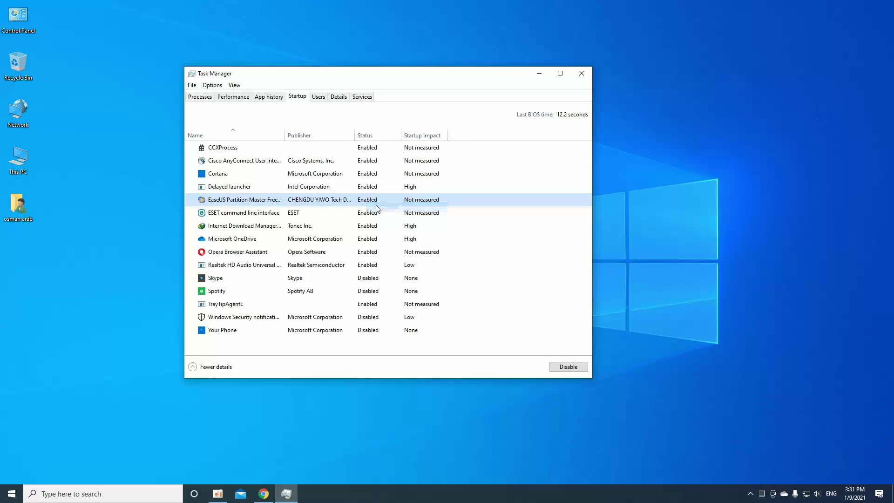
left_click(375, 318)
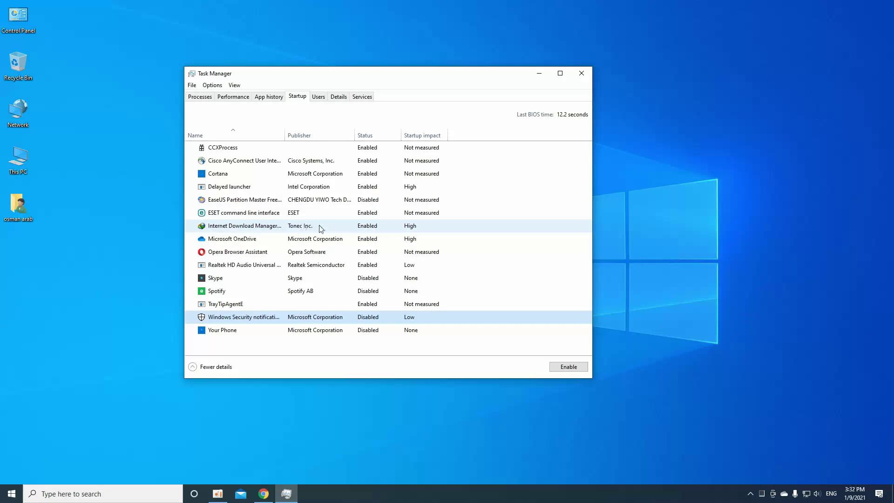
right_click(366, 230)
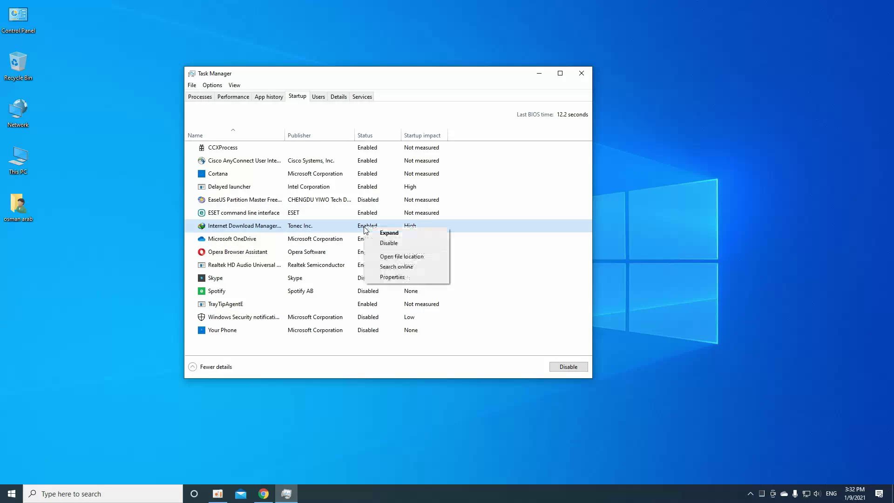
left_click(389, 245)
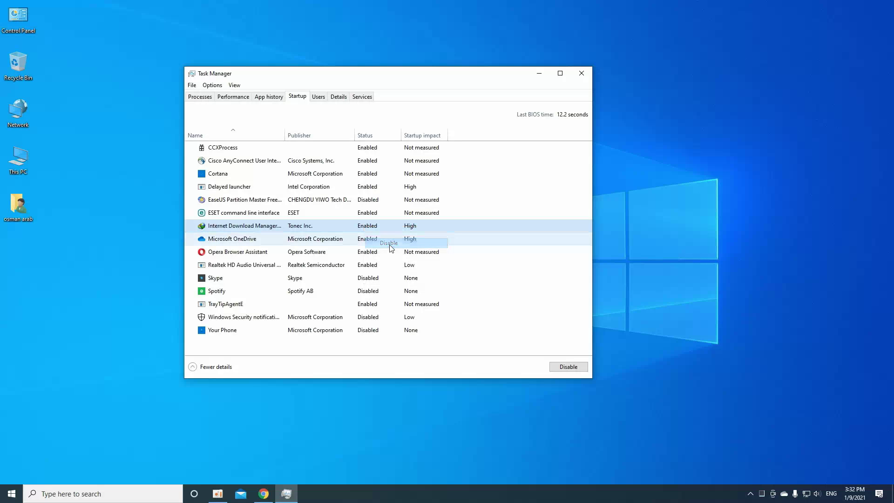
right_click(365, 256)
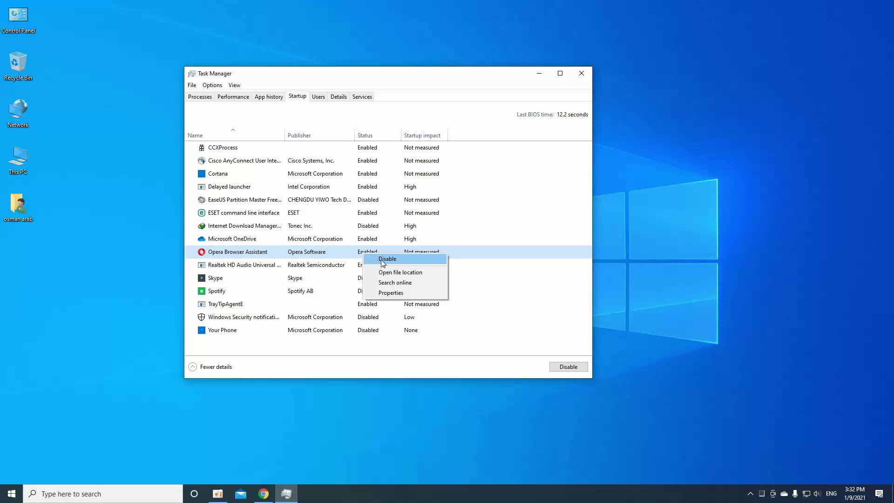
left_click(386, 261)
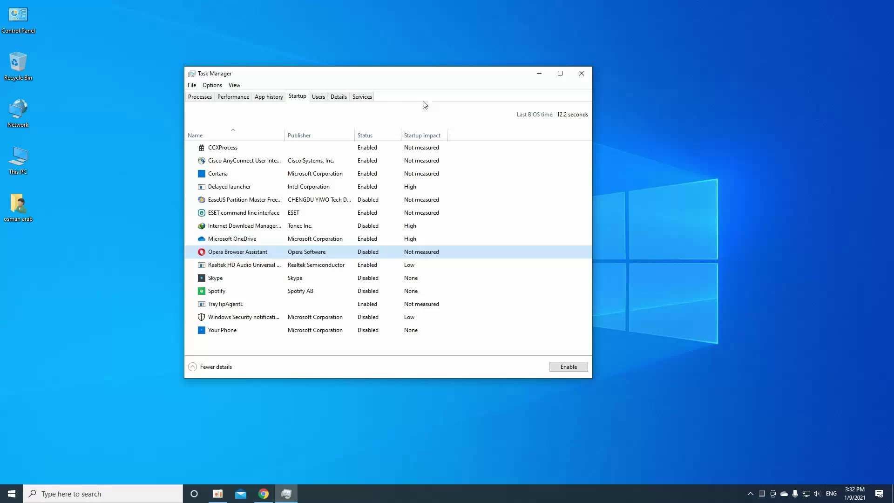
left_click(582, 73)
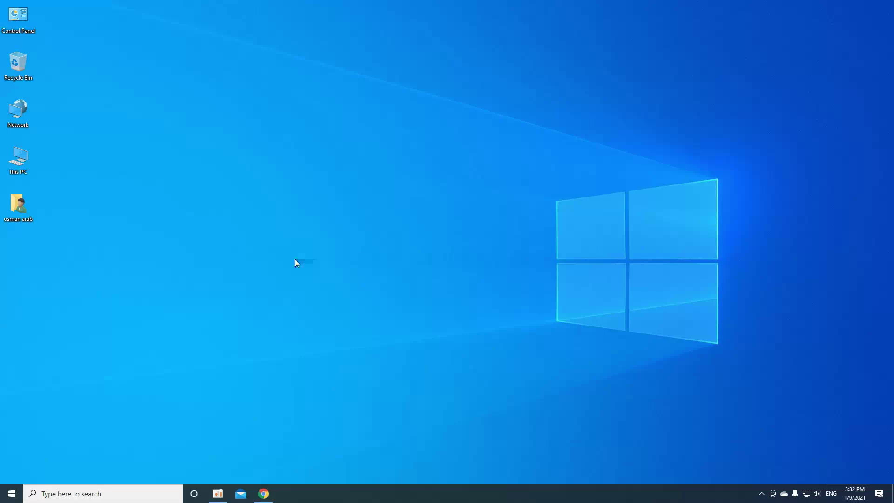
Open the Windows Temp folder on OS (C:) with the Run command temp.
left_click(104, 495)
type("run")
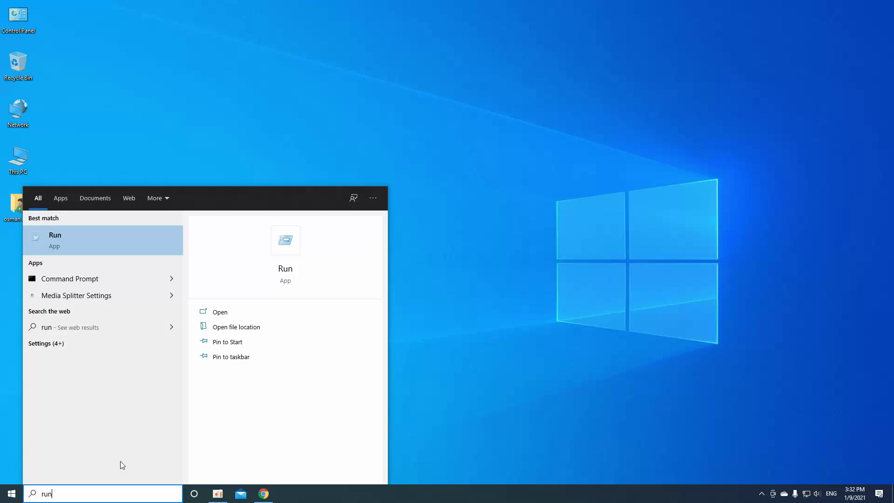
key("Return")
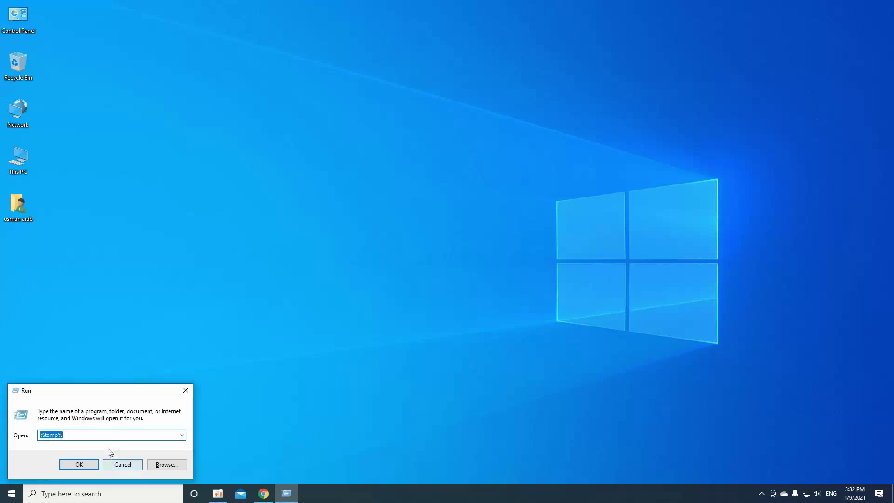
left_click(81, 435)
left_click_drag(57, 435, 15, 434)
type("temp")
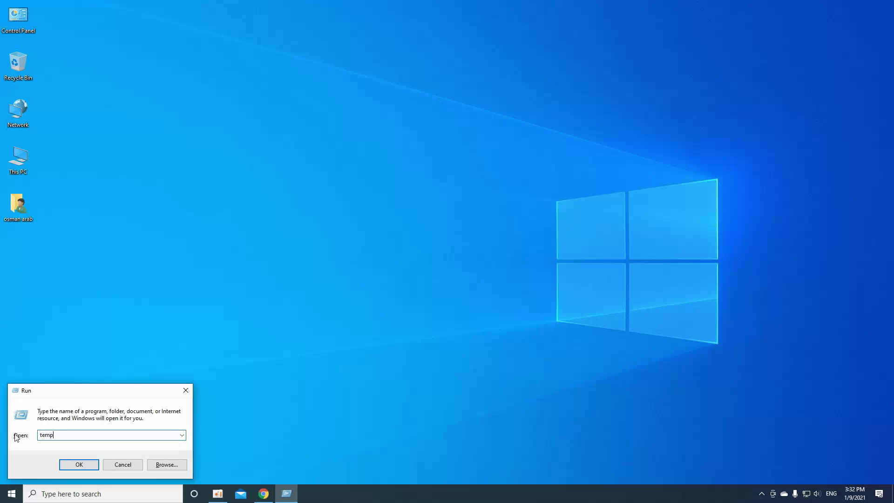
key("Return")
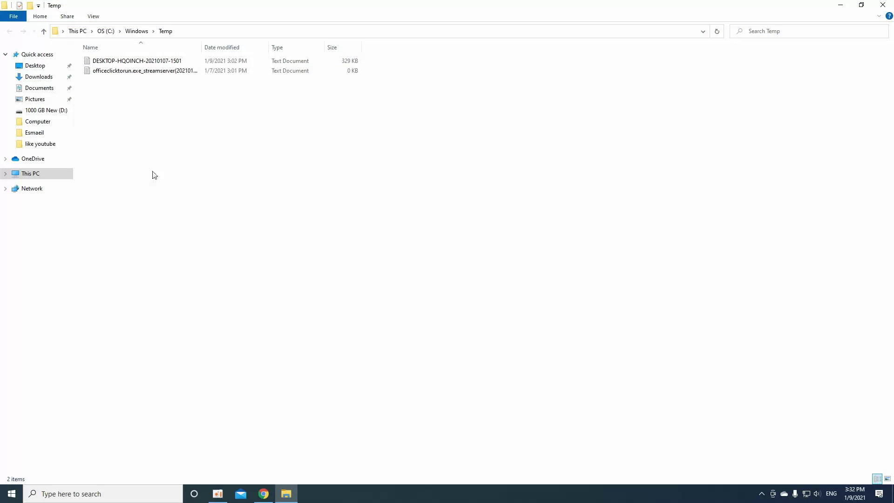
Check the Windows Temp folder for leftover temporary files and close the window.
left_click_drag(370, 239, 158, 177)
left_click_drag(194, 169, 298, 247)
left_click_drag(261, 215, 168, 234)
left_click_drag(236, 190, 188, 270)
left_click_drag(214, 136, 164, 208)
left_click(883, 5)
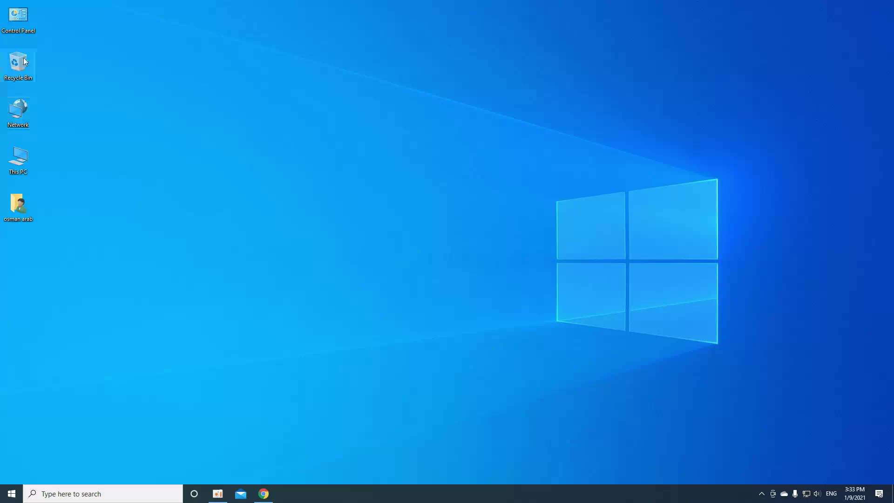
Open the Environment Variables dialog through the computer's properties and advanced system settings.
double_click(19, 168)
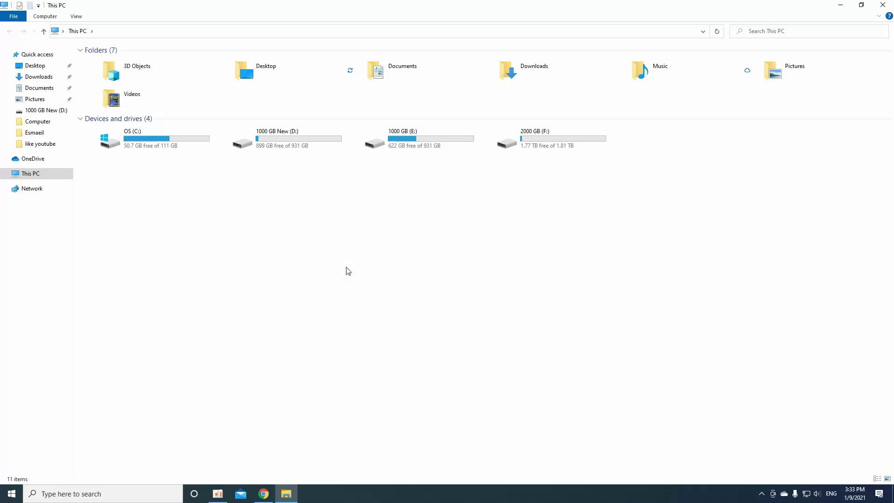
right_click(330, 252)
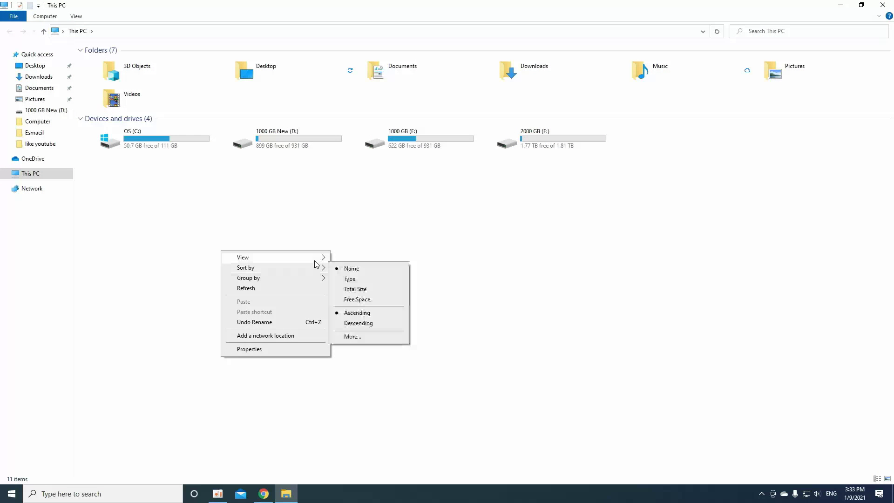
mouse_move(319, 257)
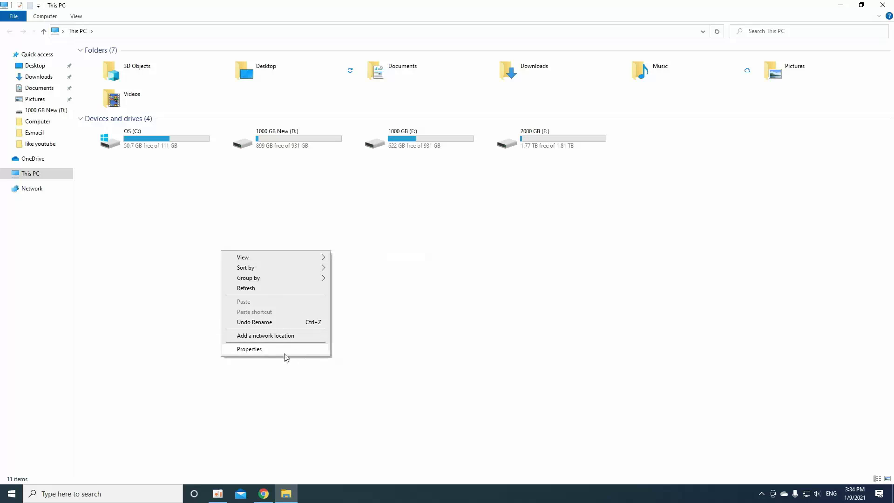
left_click(256, 352)
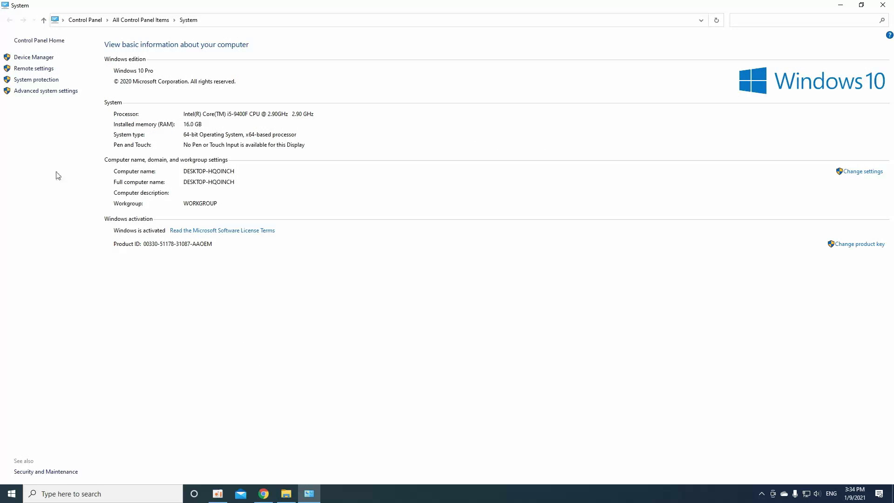
left_click(65, 91)
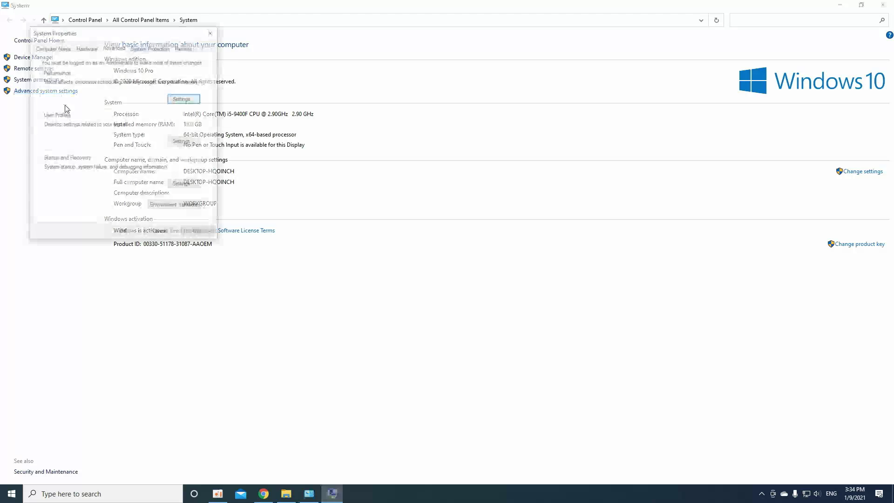
left_click_drag(142, 41, 466, 170)
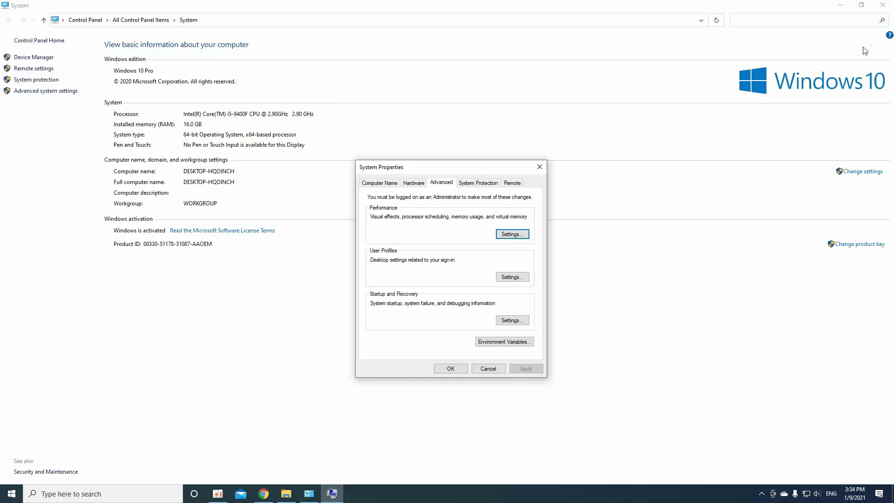
left_click(502, 342)
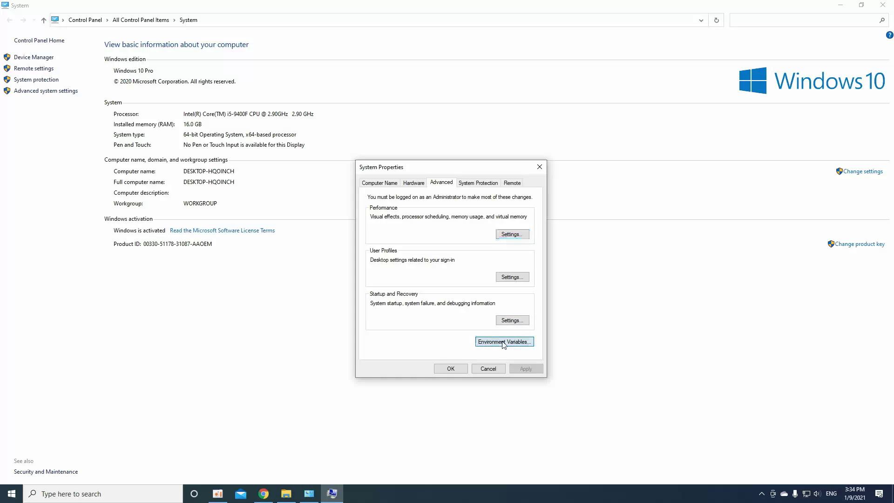
left_click_drag(453, 114, 399, 105)
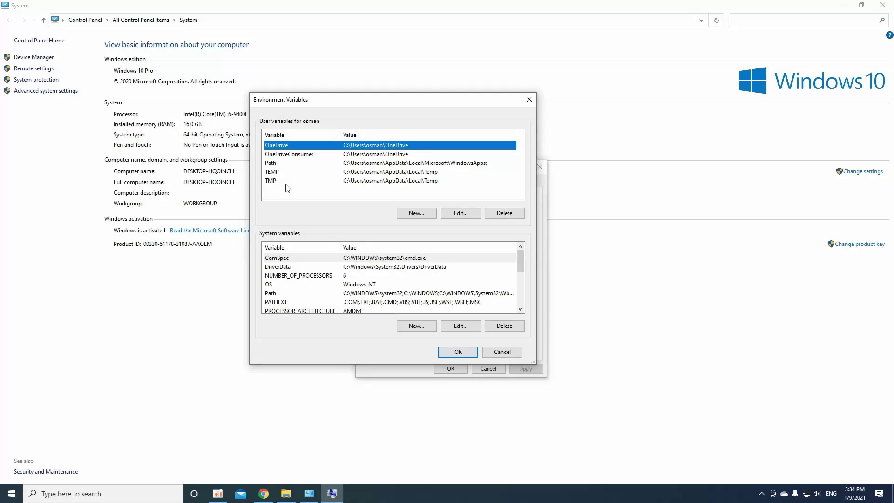
Edit the TEMP user variable, browse to drive 2000 GB (F:) for its value and create a folder named temp there.
left_click(290, 172)
left_click(301, 180)
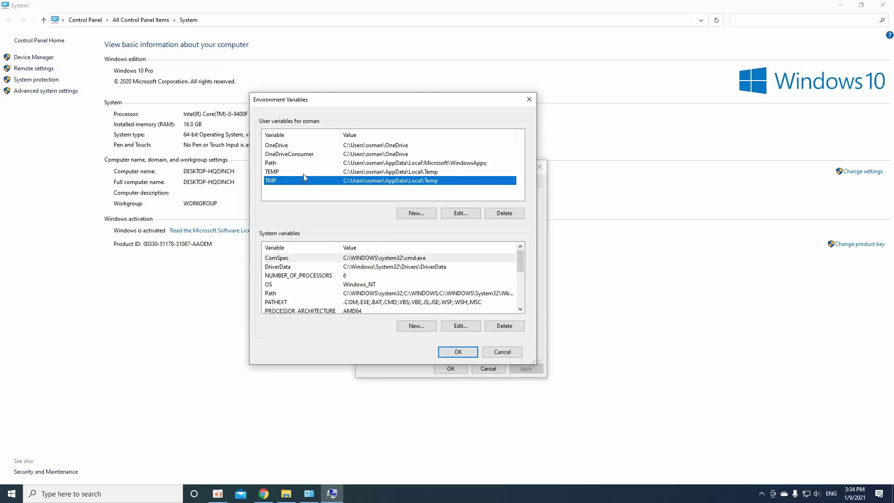
left_click(305, 175)
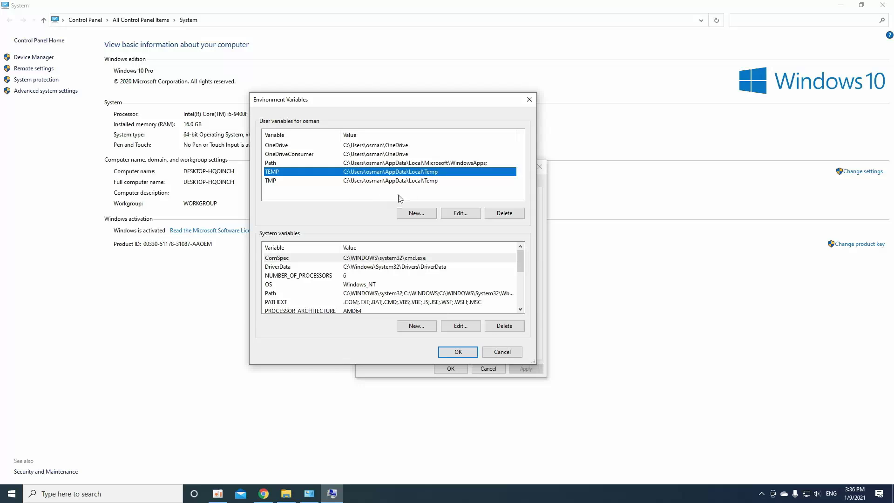
left_click(456, 215)
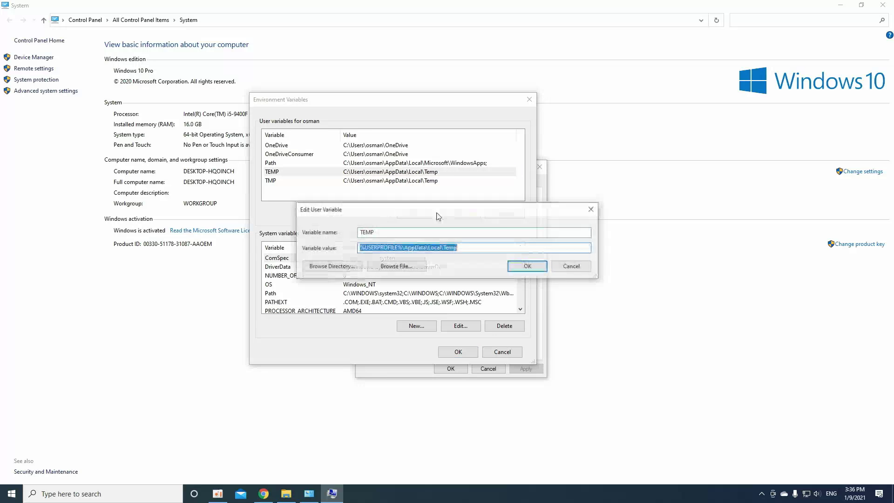
left_click(386, 268)
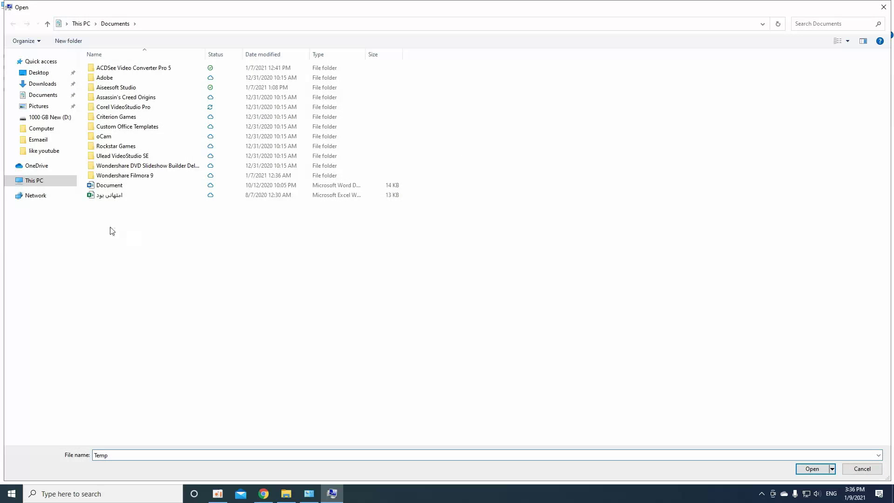
left_click(32, 181)
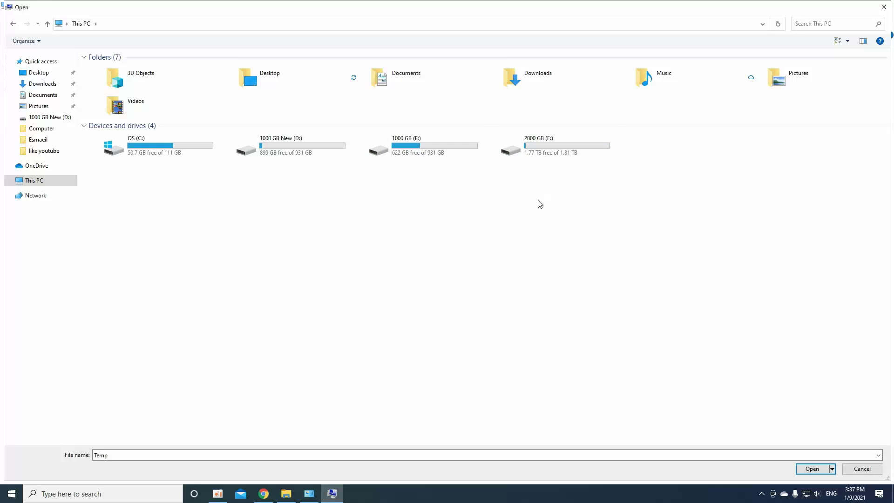
double_click(539, 150)
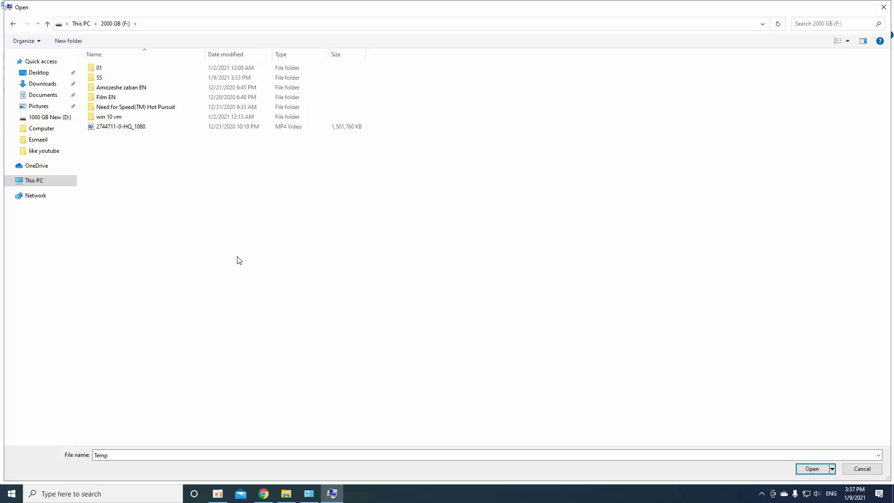
key("ctrl+shift+n")
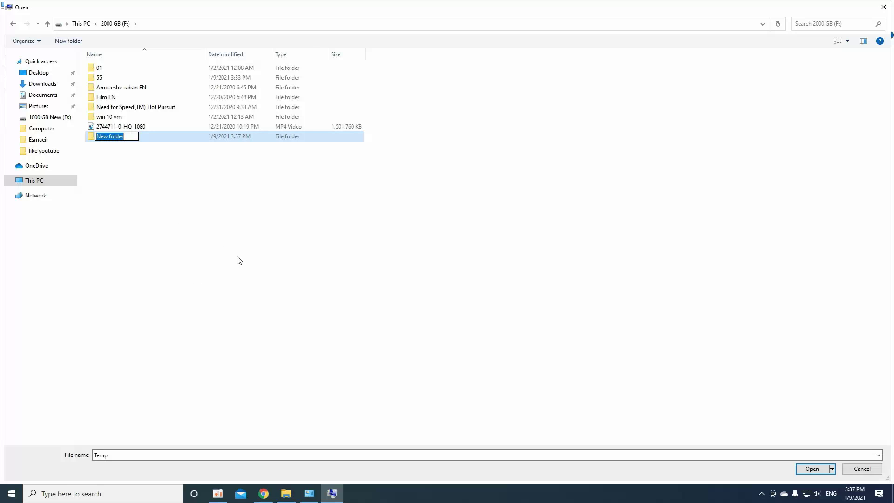
type("temp")
key("Return")
left_click(229, 257)
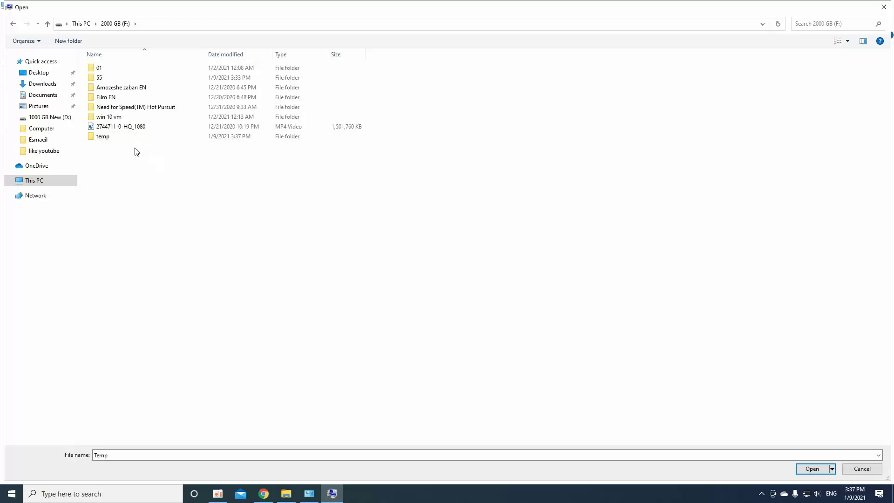
Choose the new temp folder as the location and set the TEMP user variable to F:\temp\Temp.
double_click(122, 139)
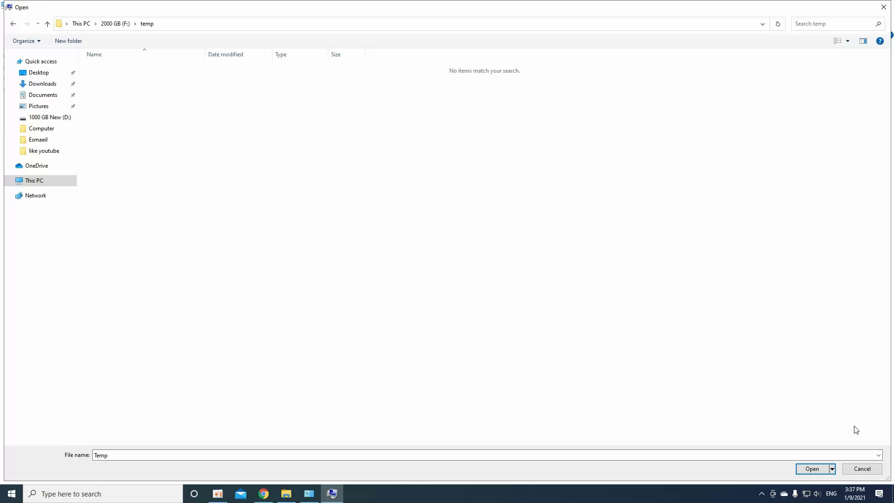
left_click(812, 468)
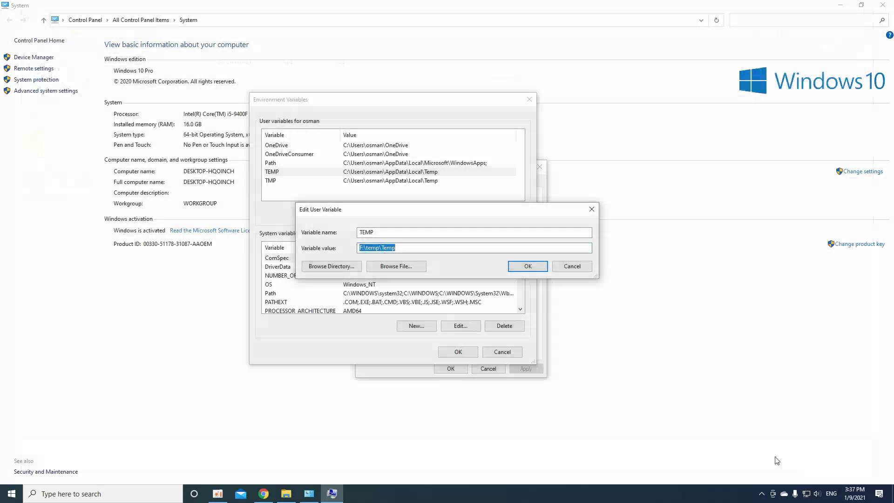
left_click(528, 266)
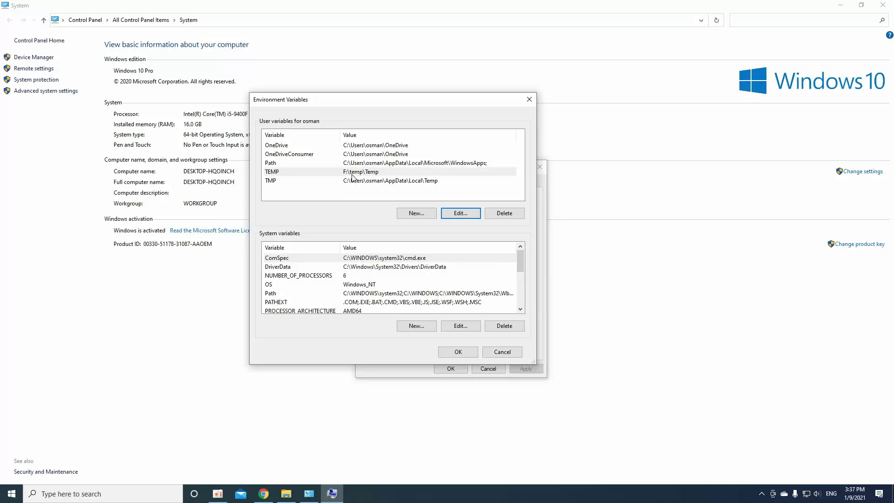
Copy the path value F:\temp\Temp from the TEMP user variable and close its edit dialog.
left_click(455, 214)
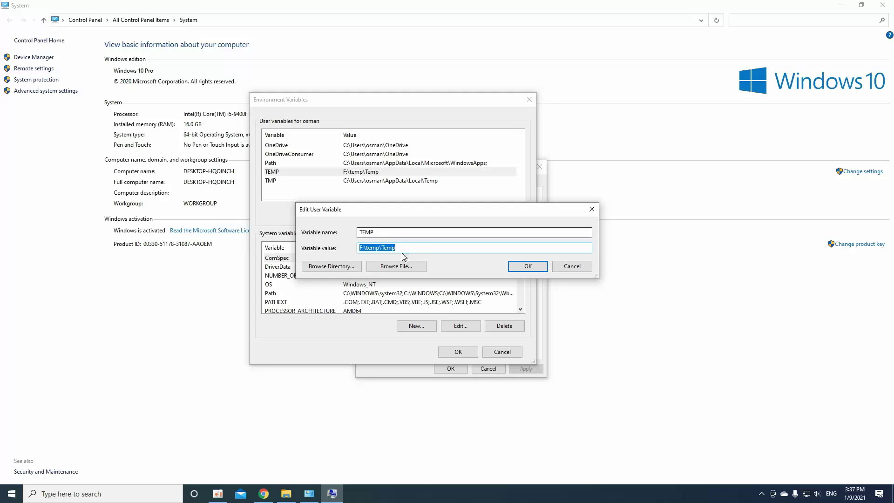
right_click(378, 251)
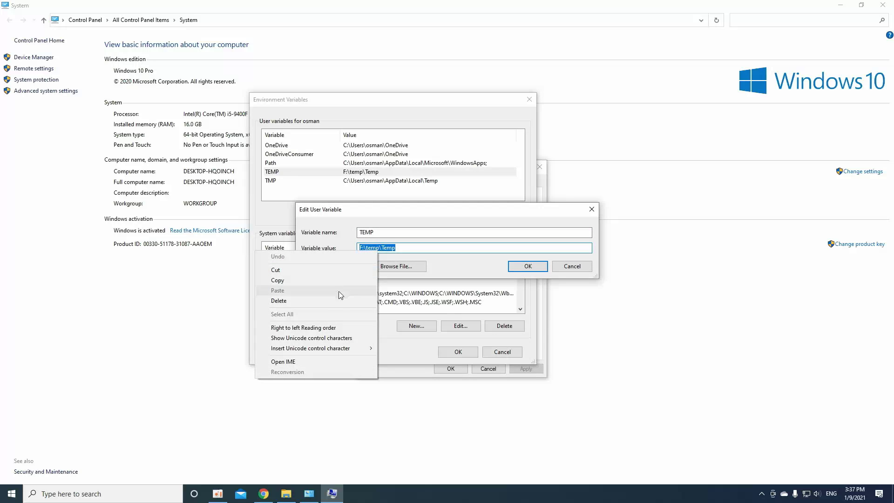
left_click(328, 282)
left_click(528, 266)
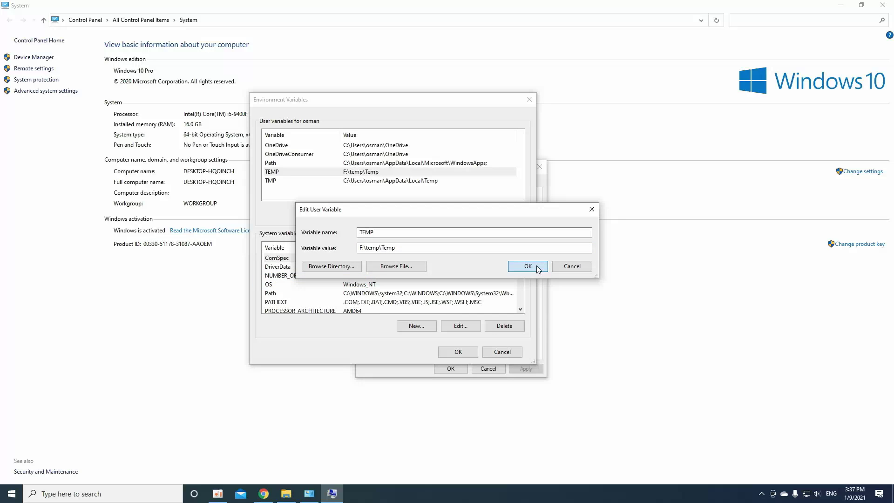
Set the TMP user variable to the copied path F:\temp\Temp.
left_click(397, 181)
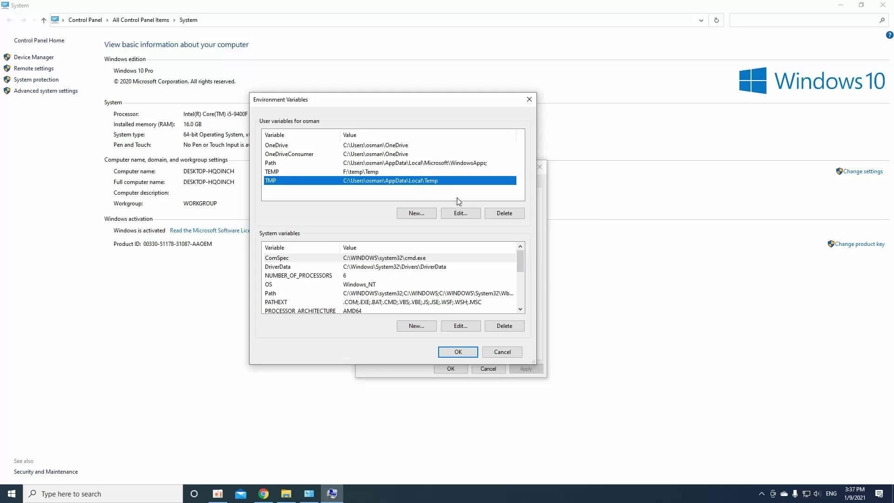
left_click(458, 212)
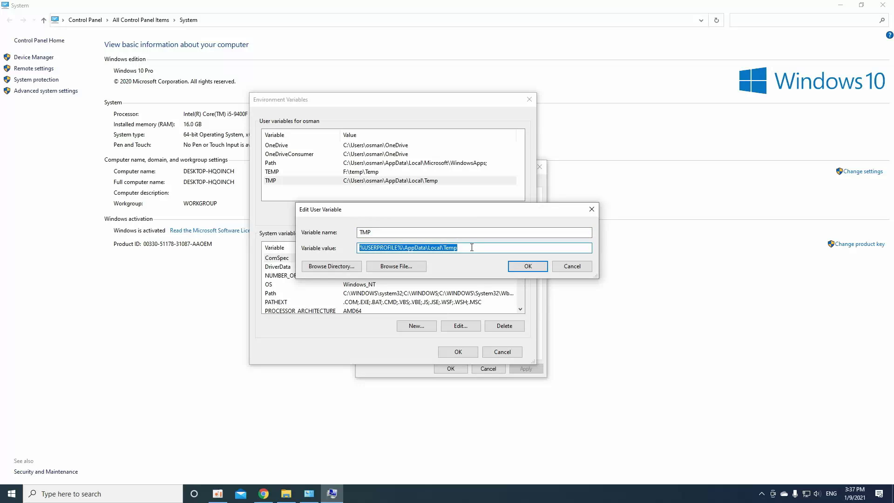
key("ctrl+v")
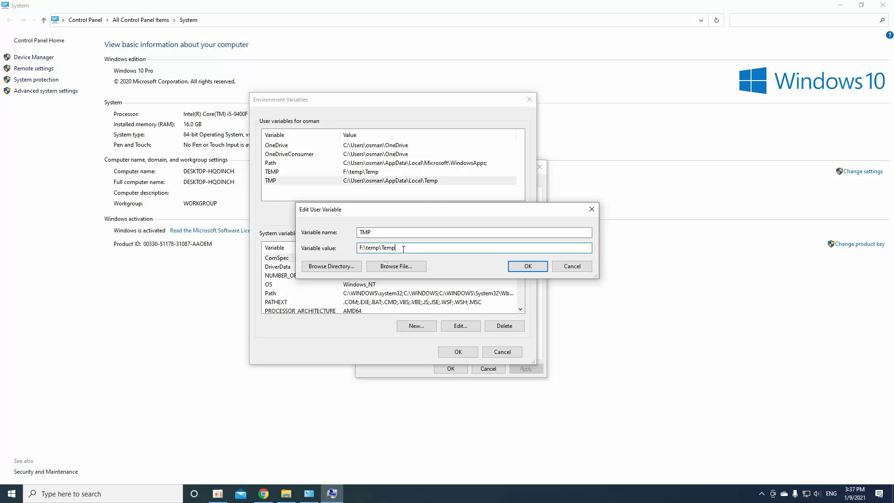
left_click(525, 266)
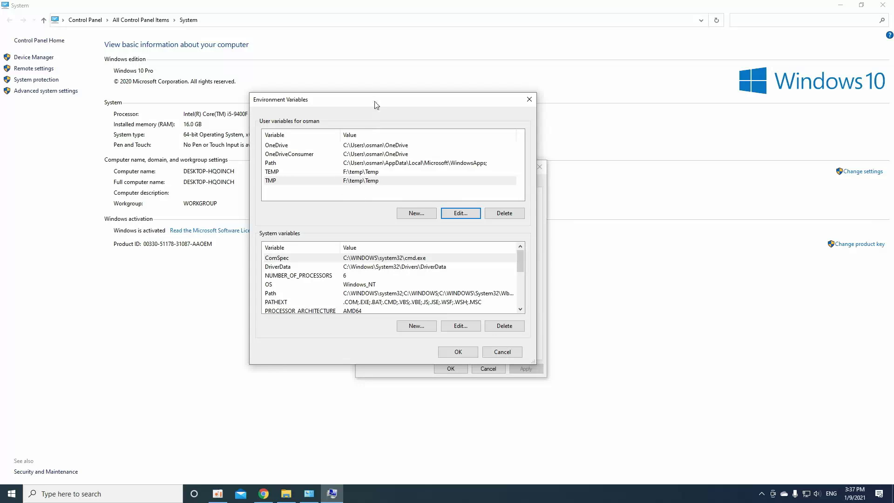
Accept the environment variable changes, confirm System Properties and close the remaining open windows.
left_click_drag(377, 105, 357, 105)
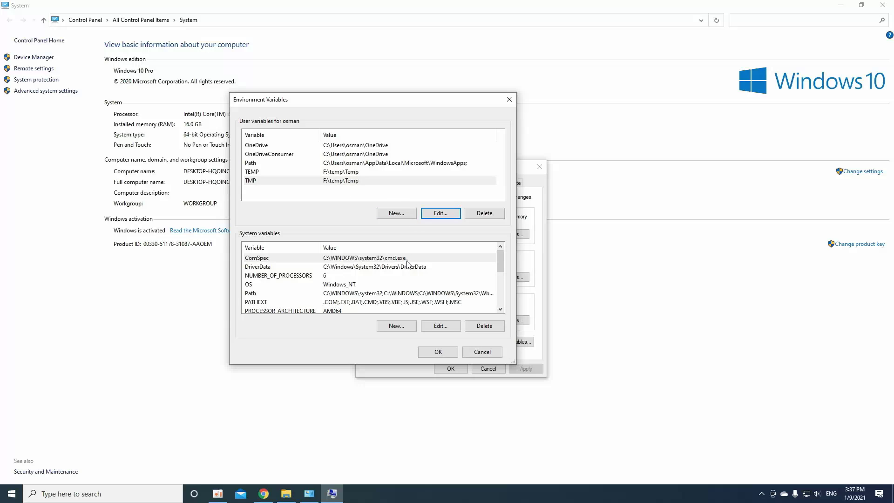
left_click(444, 353)
left_click(454, 368)
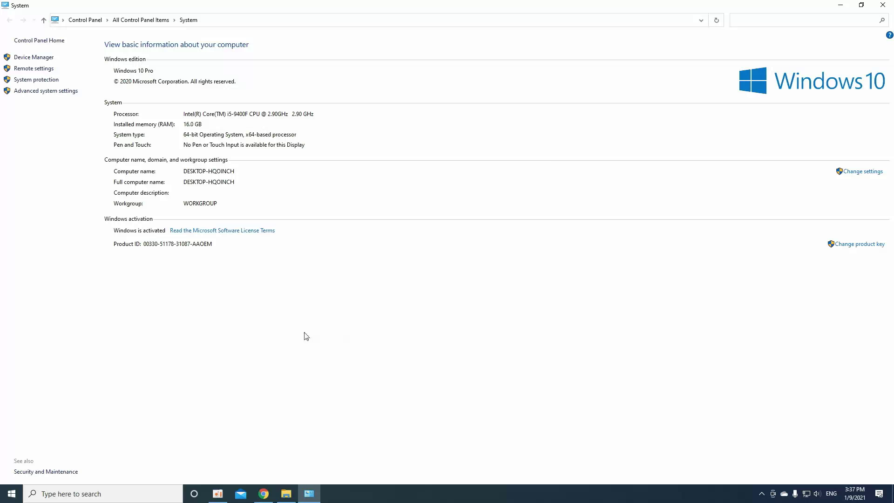
left_click(882, 5)
left_click(883, 5)
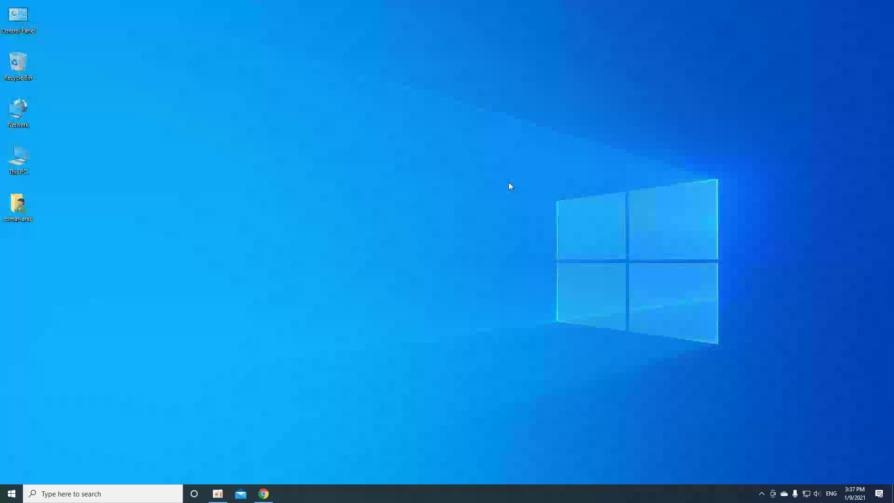
Reopen the Environment Variables dialog through This PC's properties and the advanced system settings.
double_click(31, 168)
right_click(352, 242)
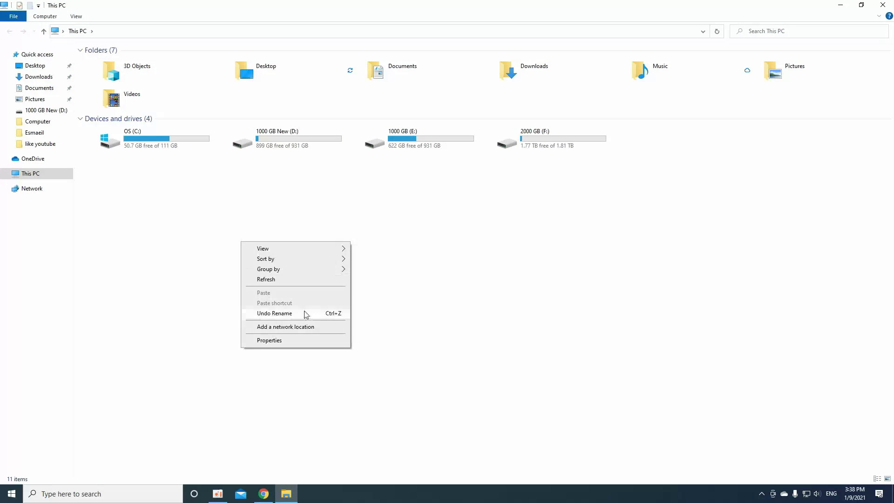
left_click(298, 339)
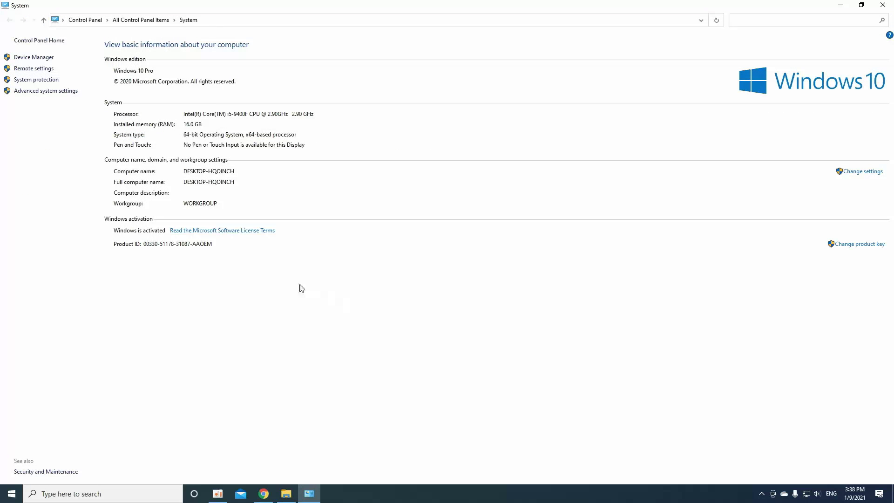
left_click(43, 93)
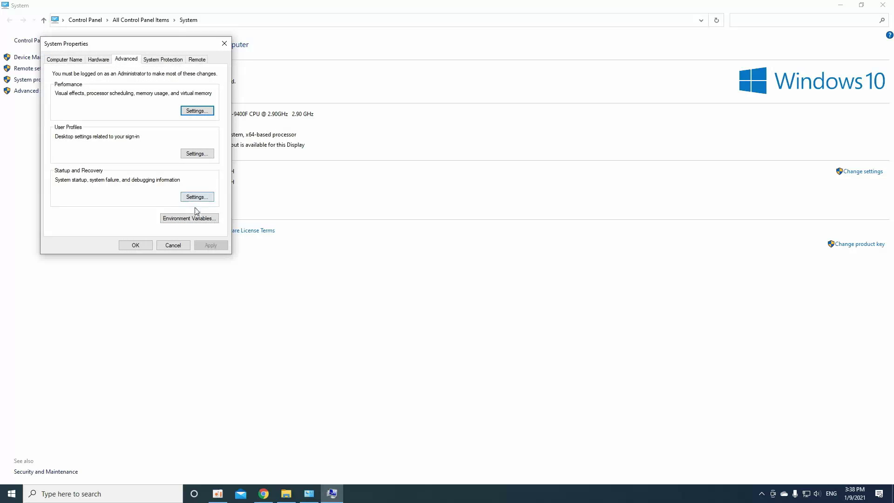
left_click(199, 220)
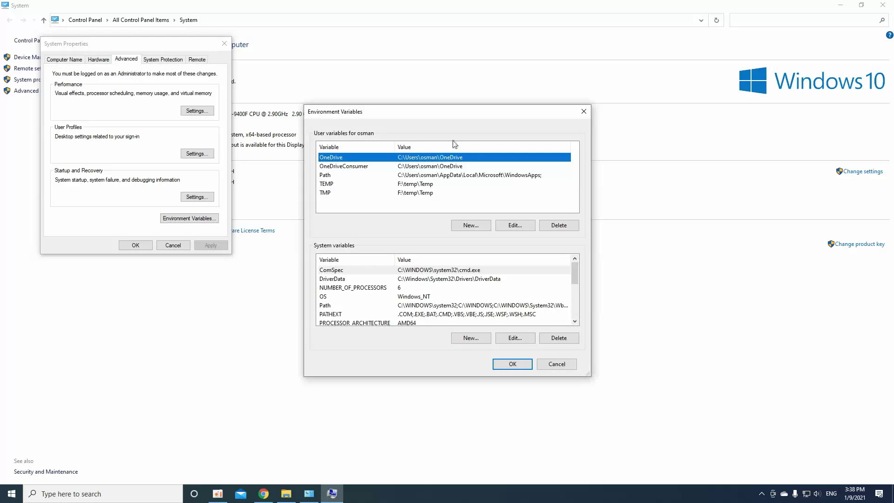
Check the paths of the TEMP and TMP user variables against the other user variables, and close the dialogs and the System window.
left_click(351, 186)
left_click(345, 195)
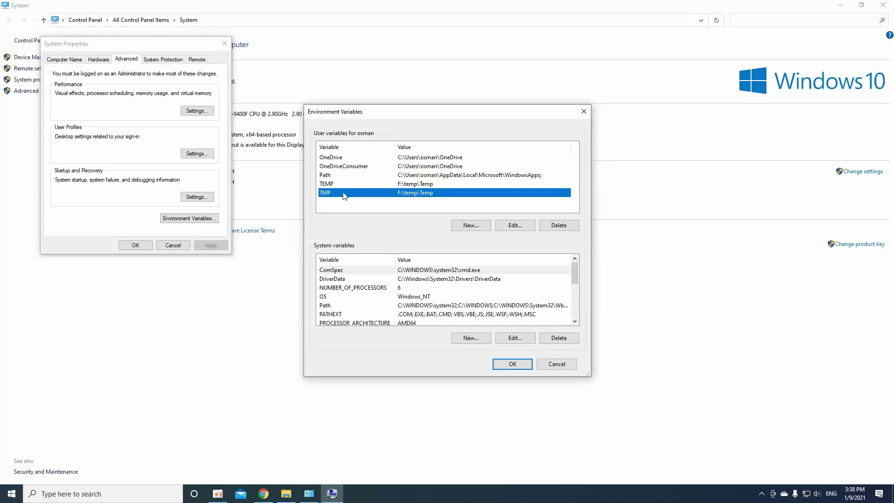
left_click(336, 185)
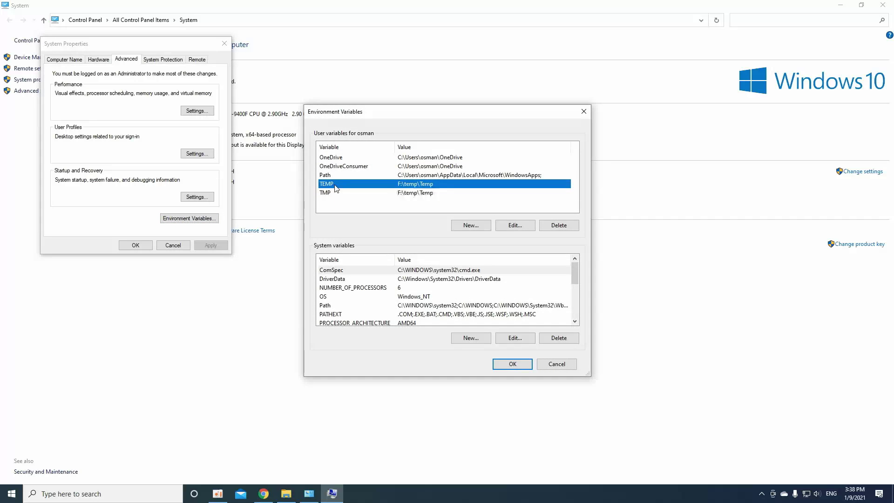
left_click(339, 196)
left_click(340, 186)
left_click(338, 194)
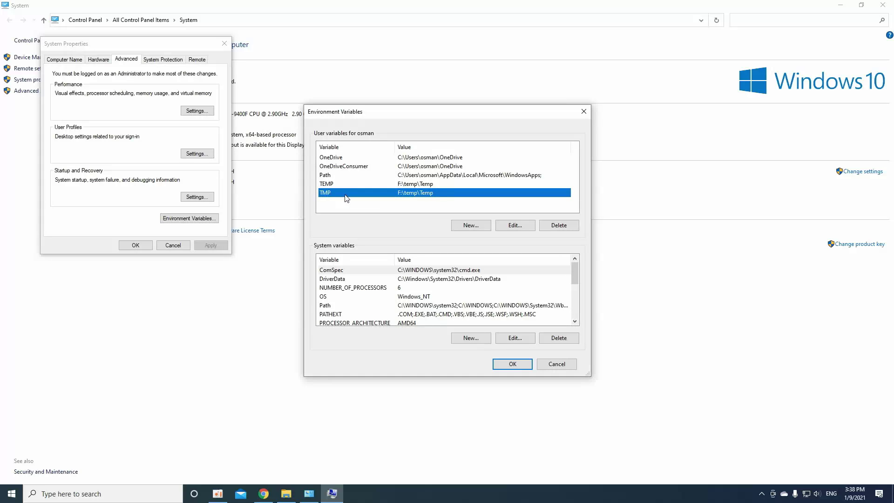
left_click(344, 186)
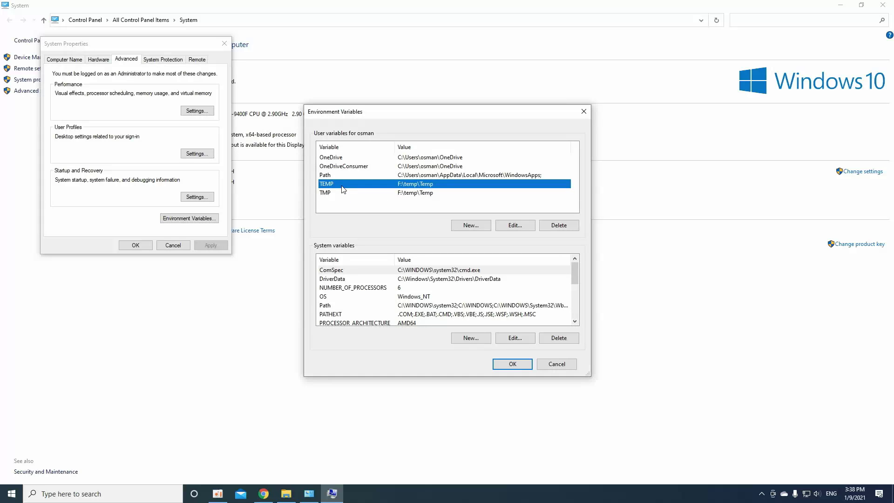
left_click(392, 194)
left_click(394, 185)
left_click(393, 194)
left_click(394, 186)
left_click(396, 195)
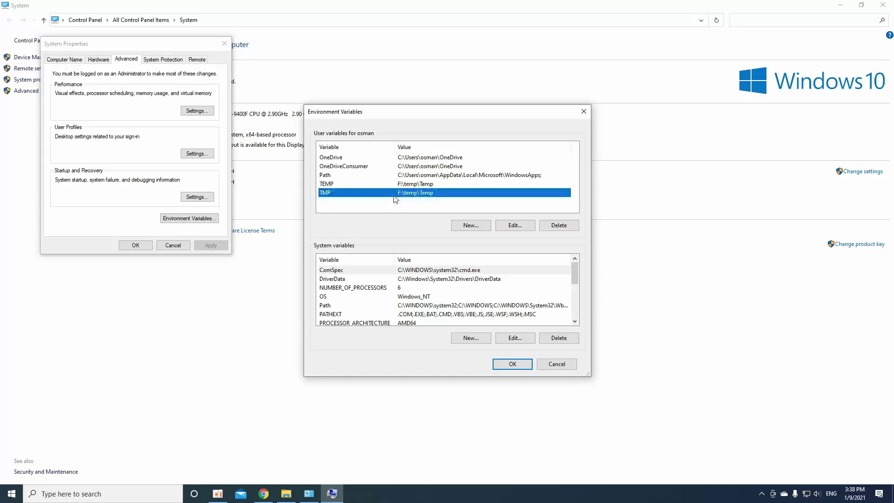
left_click(338, 169)
left_click(340, 175)
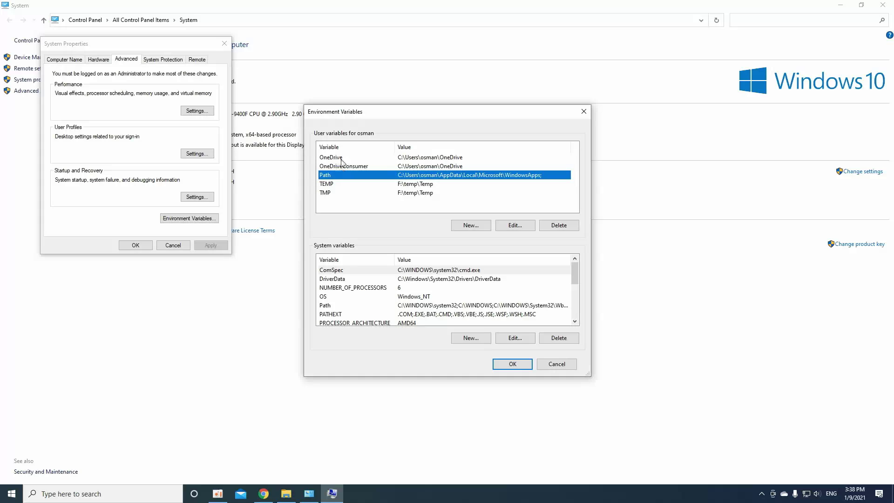
left_click(343, 158)
left_click(345, 167)
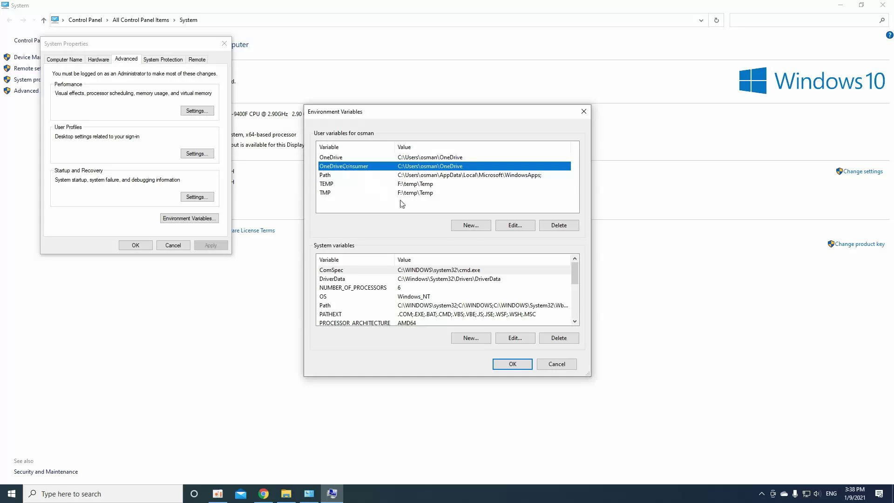
left_click(514, 362)
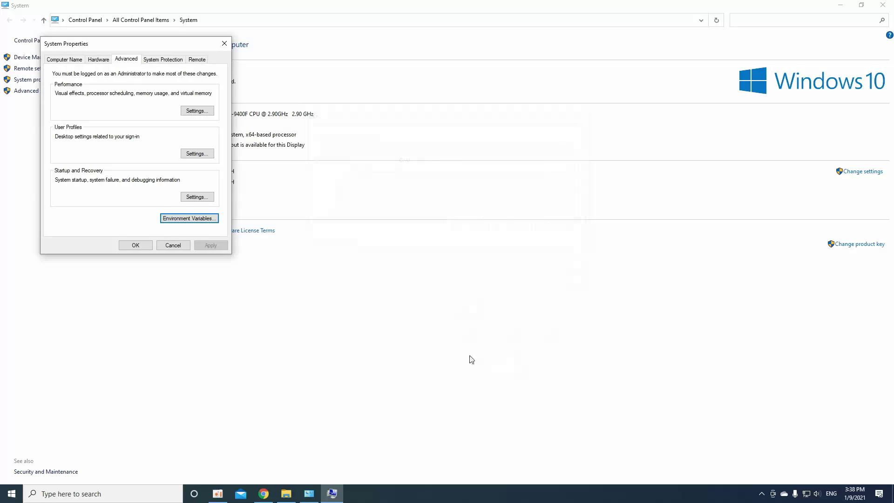
left_click(146, 245)
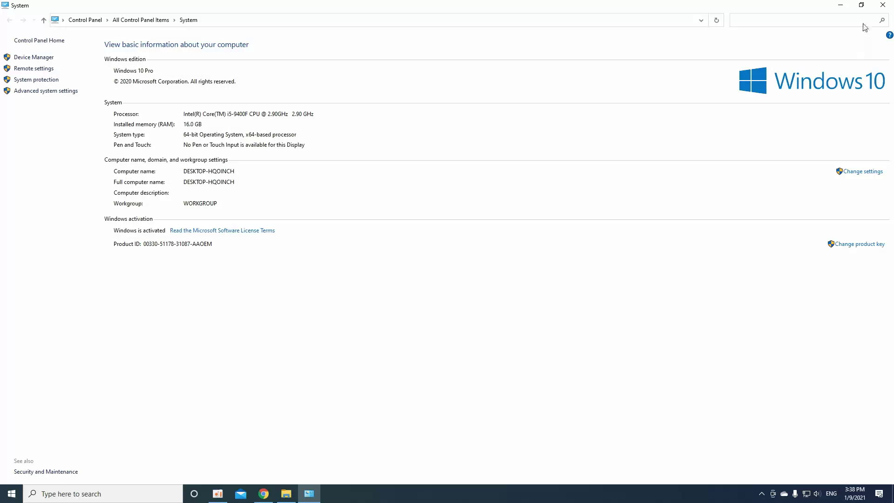
left_click(842, 9)
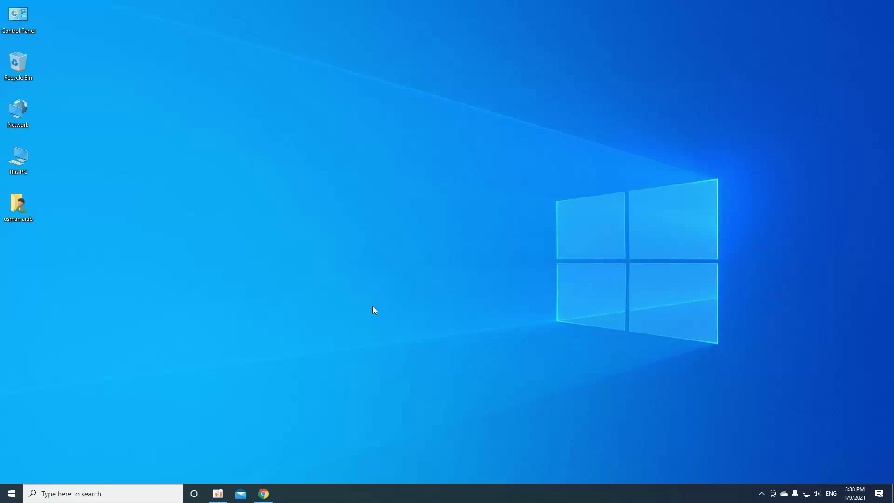
Open drive 2000 GB (F:) from This PC, check for the temp folder there and close the window.
double_click(17, 159)
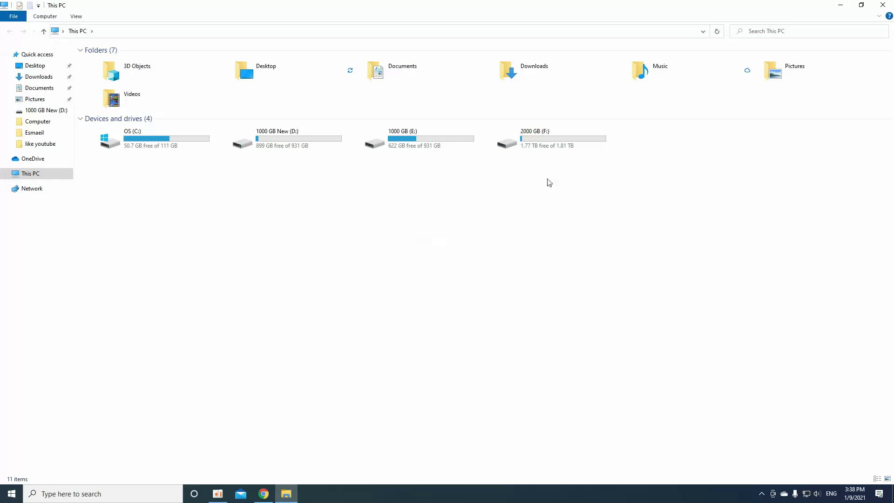
left_click(554, 149)
double_click(553, 148)
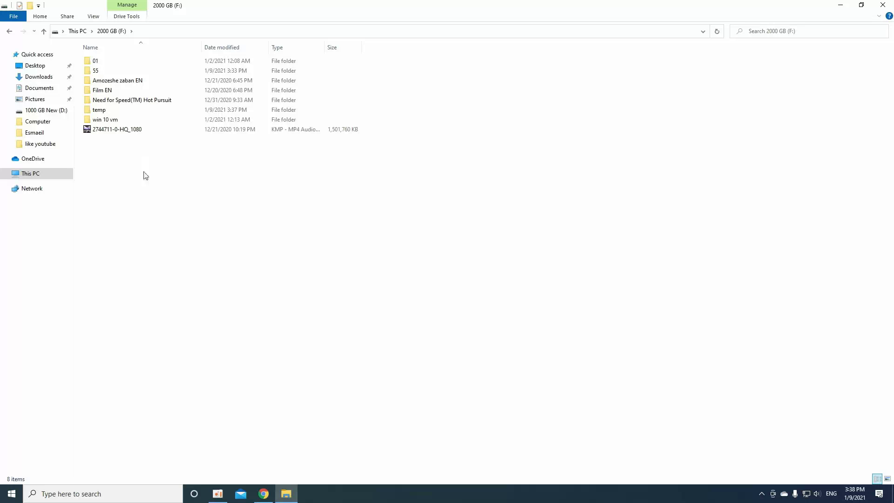
left_click(101, 112)
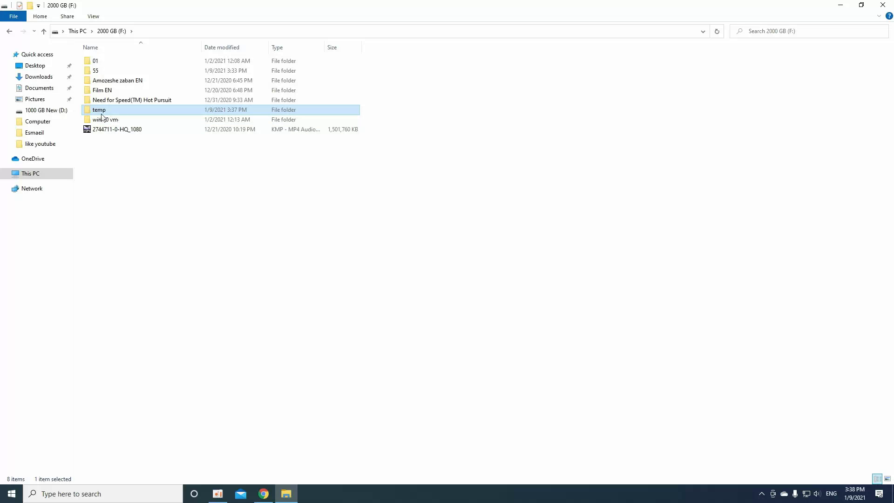
left_click(390, 160)
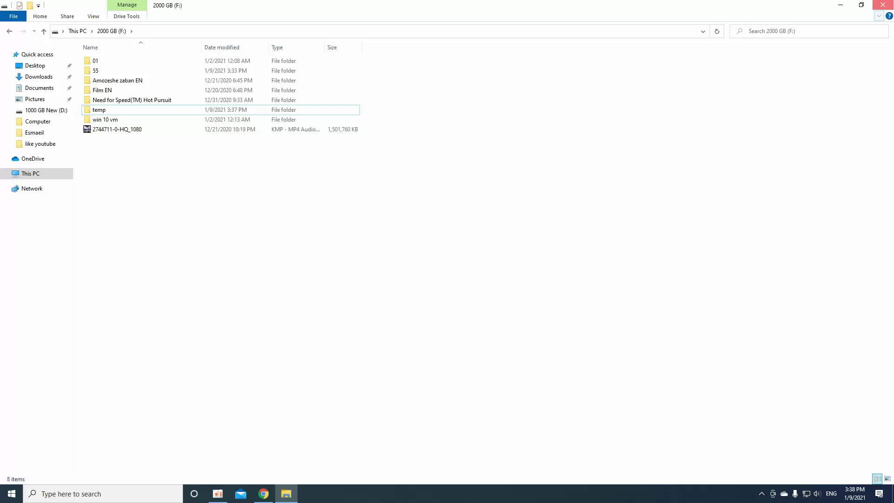
left_click(883, 5)
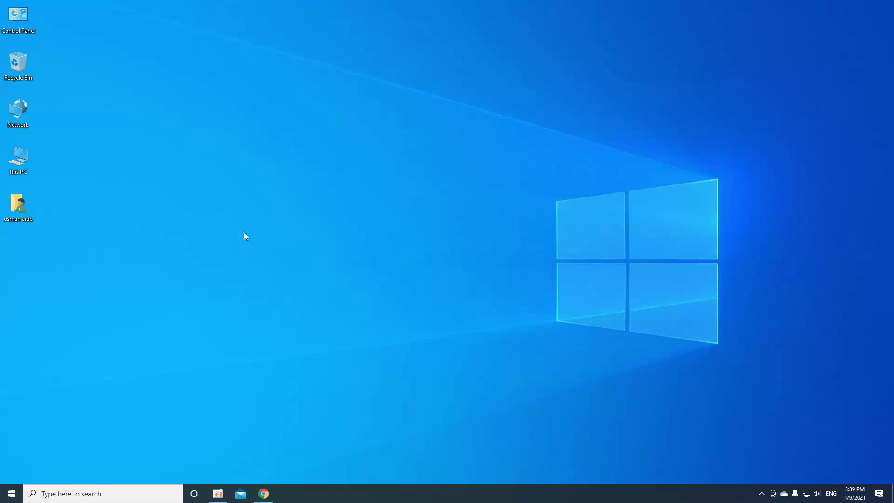
left_click_drag(244, 233, 355, 303)
left_click_drag(287, 177, 385, 261)
left_click_drag(272, 165, 369, 252)
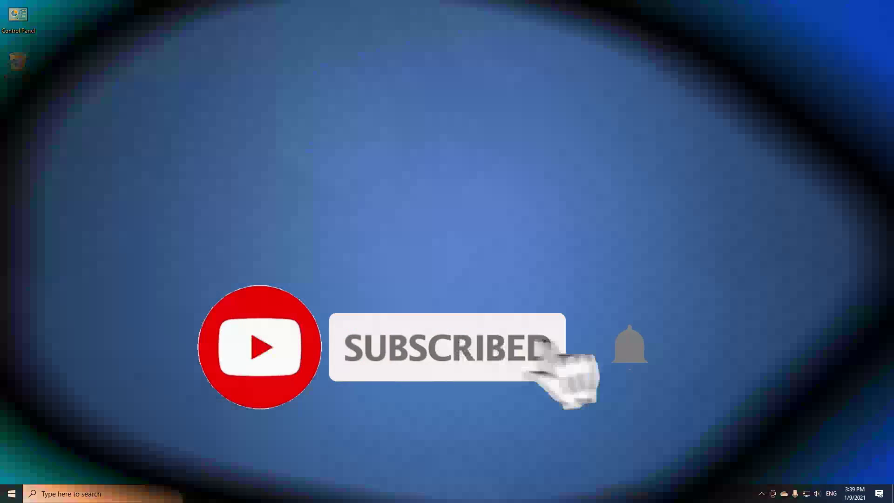